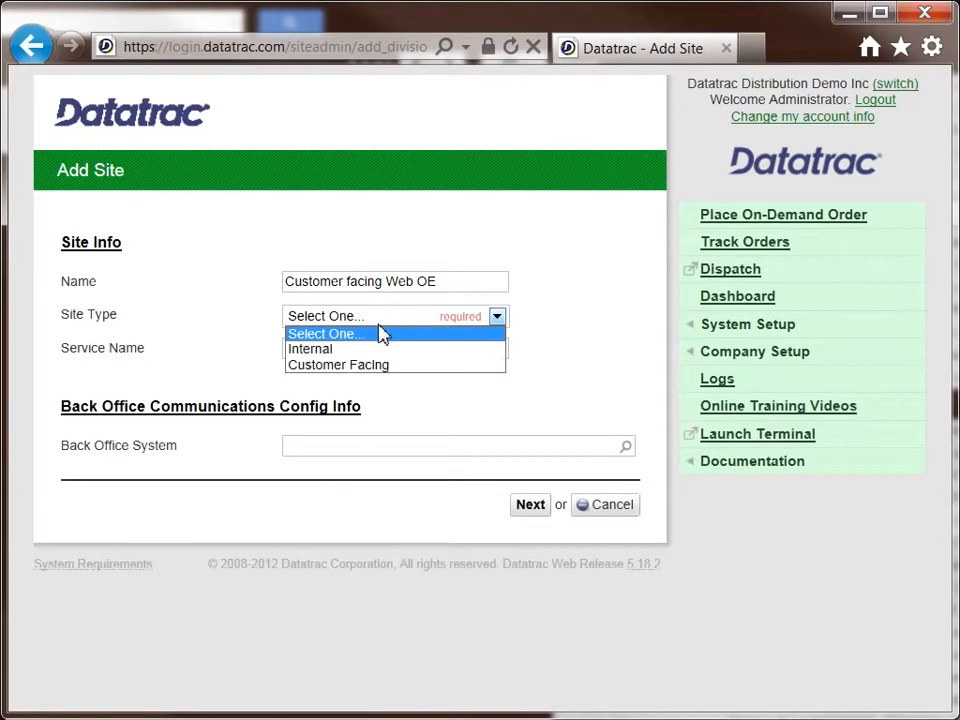
Step: Set the new site's type to Customer Facing, service name to Customer Web OE and back office system to DI Demo Backoffice, and continue
click(377, 364)
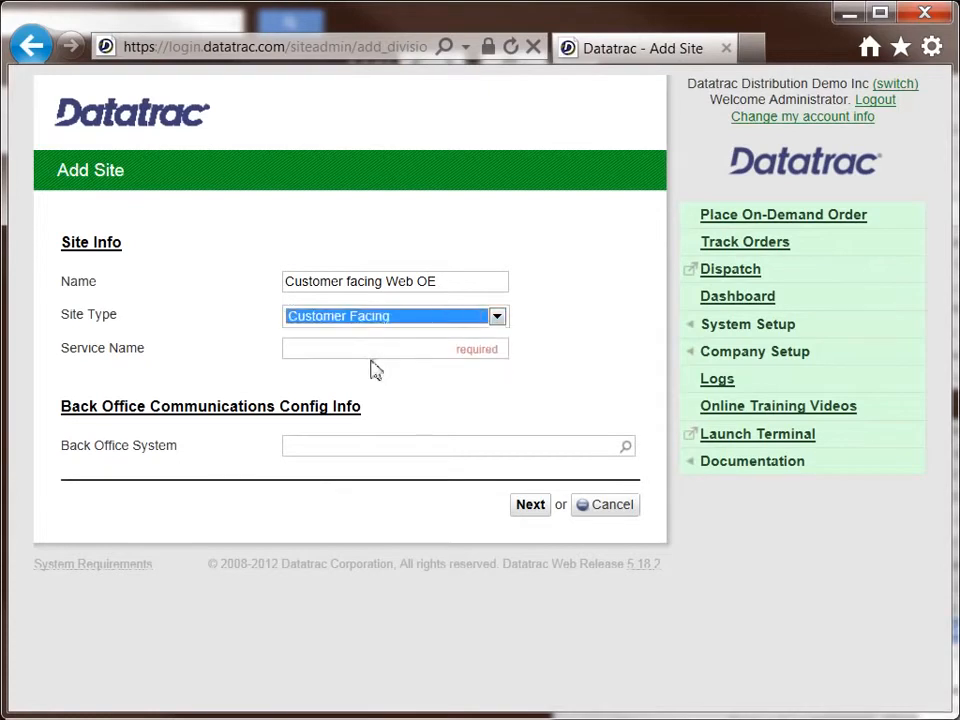
click(351, 350)
text(Customer Web OE)
click(358, 452)
click(360, 474)
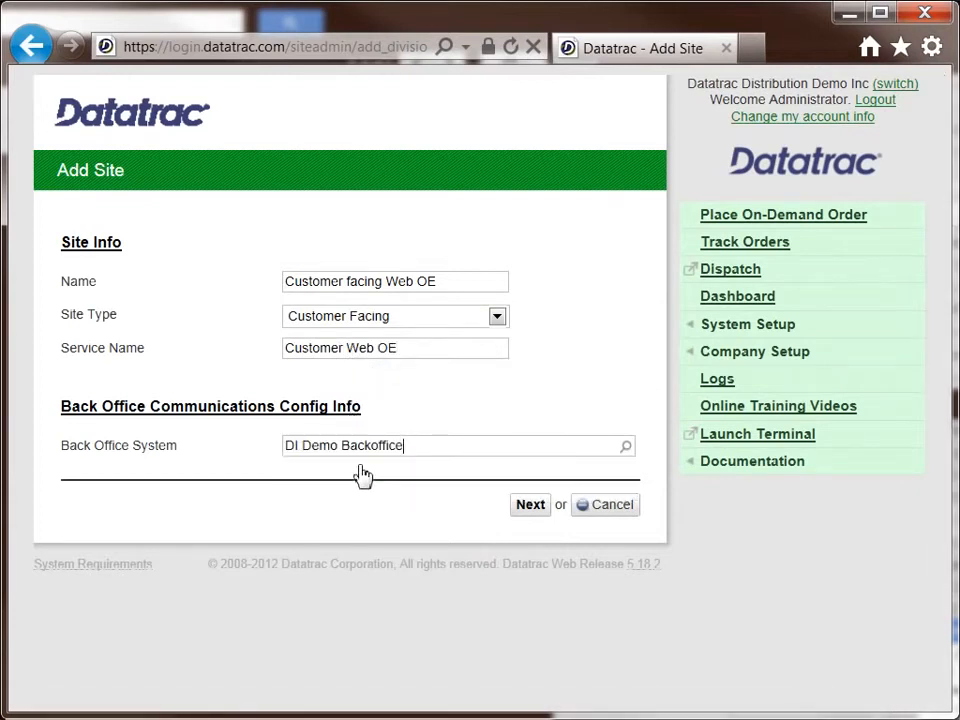
click(531, 505)
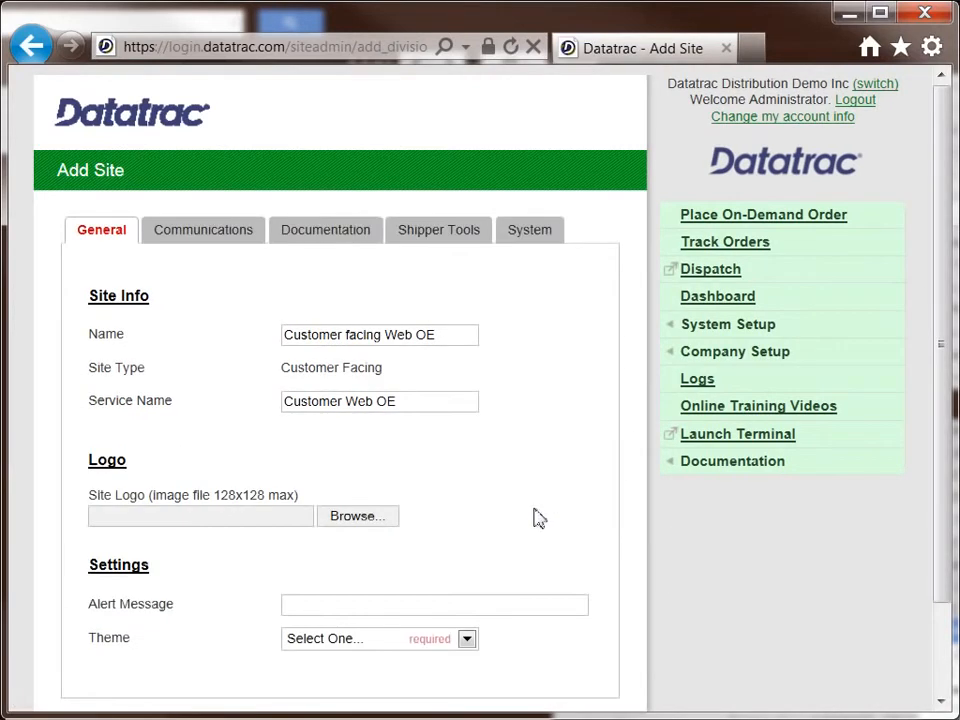
Step: Set the new site's theme to blue
scroll(495, 545, down, 1)
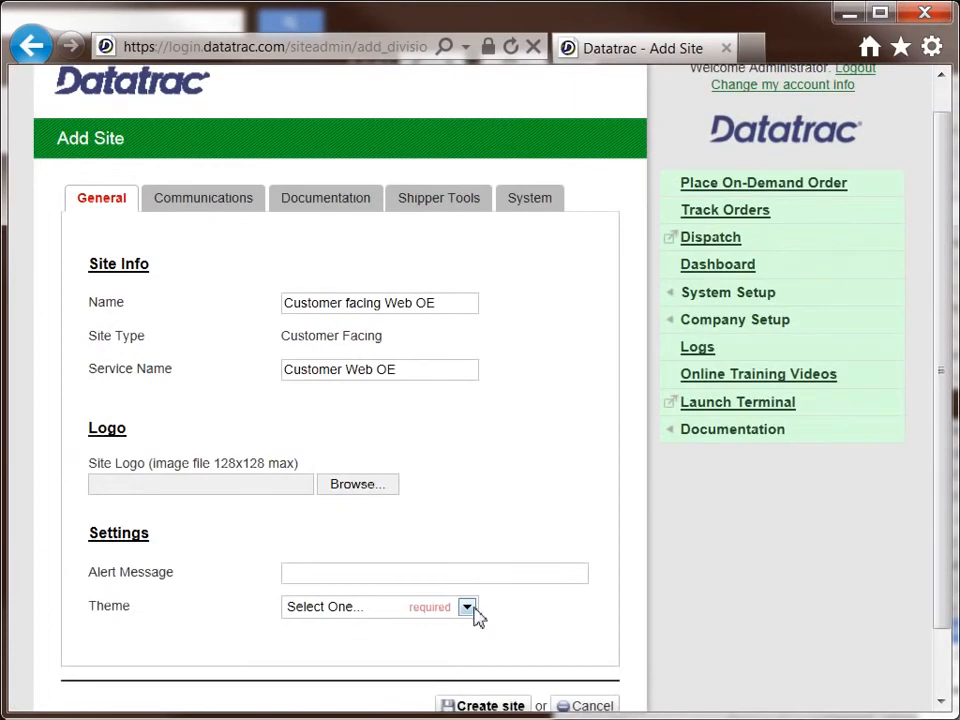
click(467, 607)
click(455, 636)
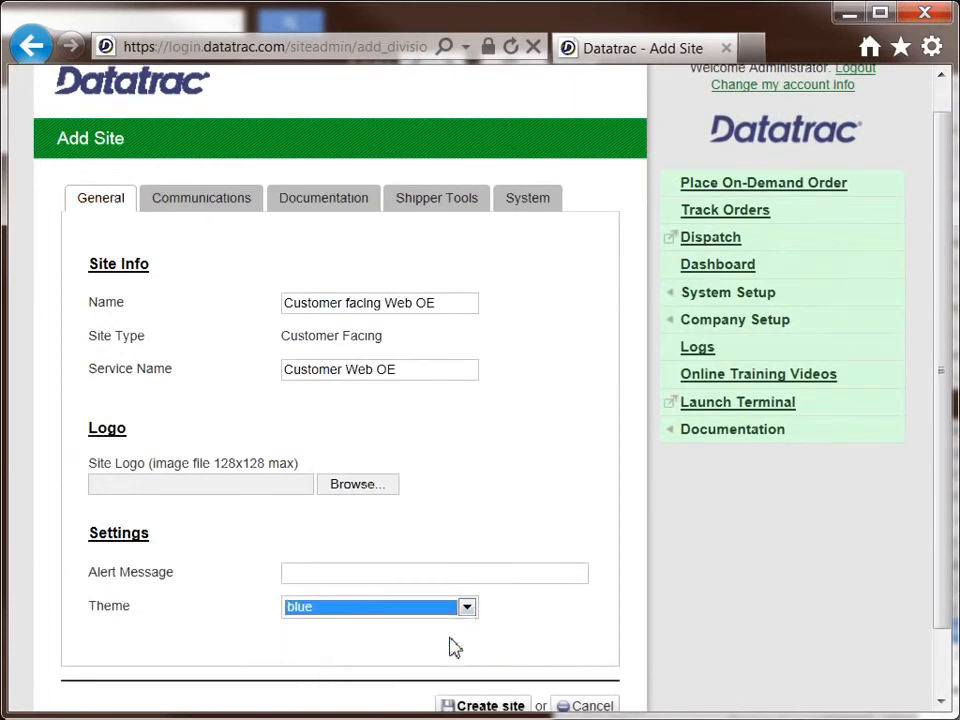
Step: Enable the shipper tool Order Entry - On-Demand - Basic for the site and create the site
click(446, 199)
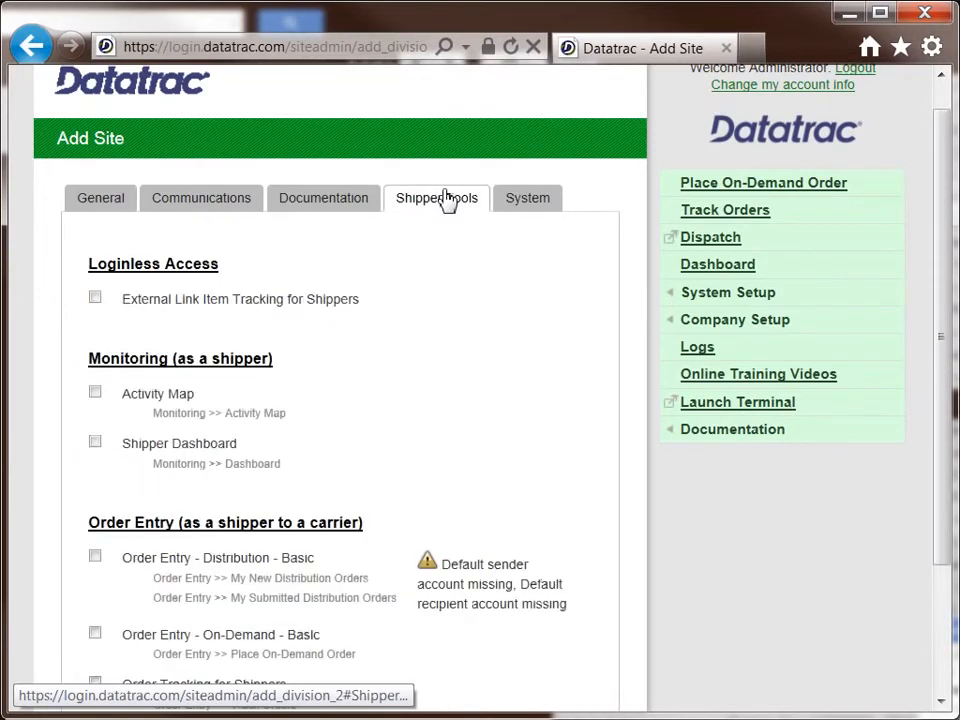
scroll(448, 323, down, 1)
scroll(448, 323, down, 2)
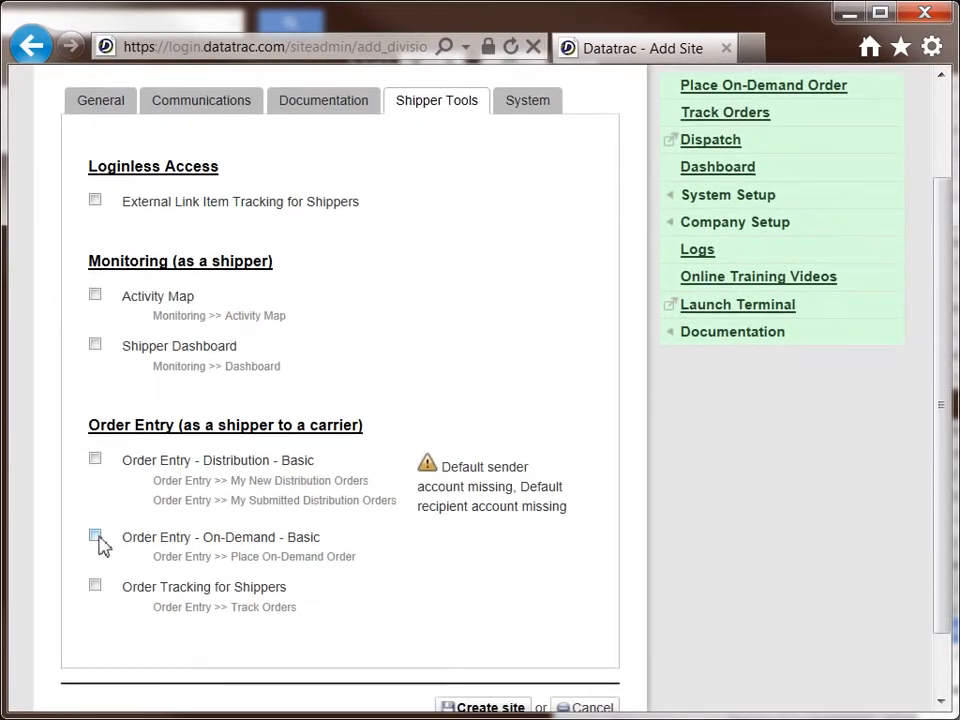
click(96, 537)
scroll(460, 600, down, 2)
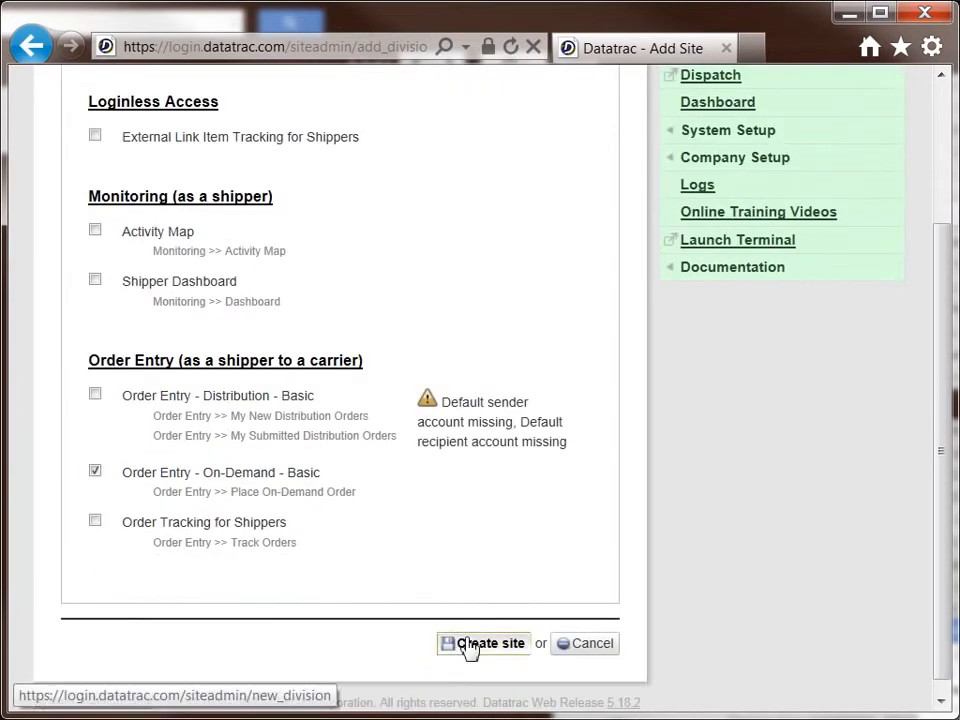
click(468, 645)
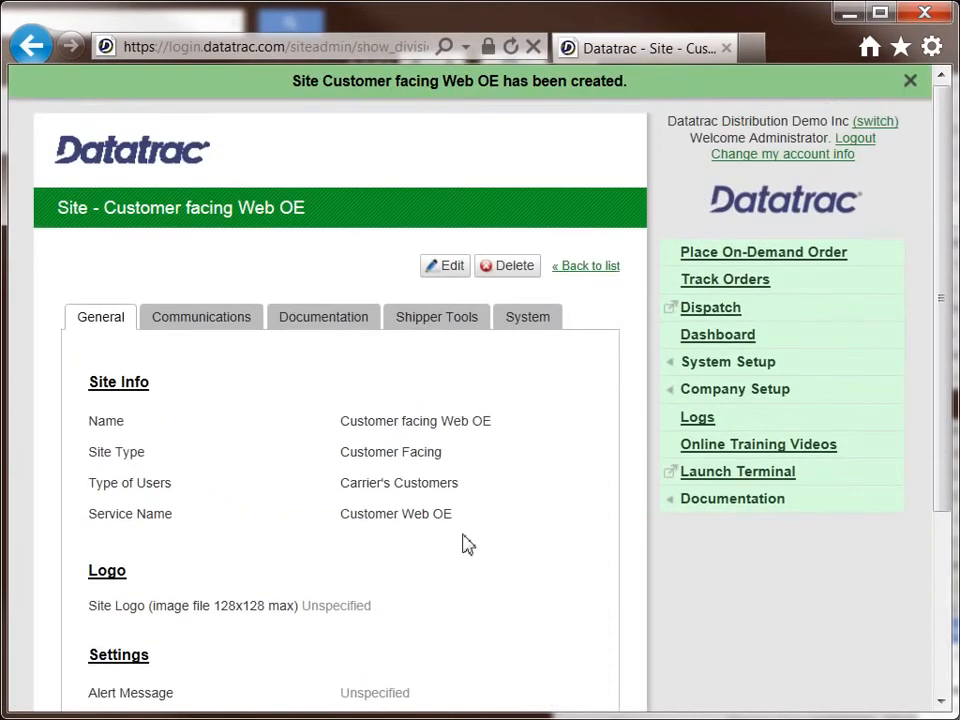
Step: Start adding a new role for the Customer facing Web OE site
mouse_move(681, 372)
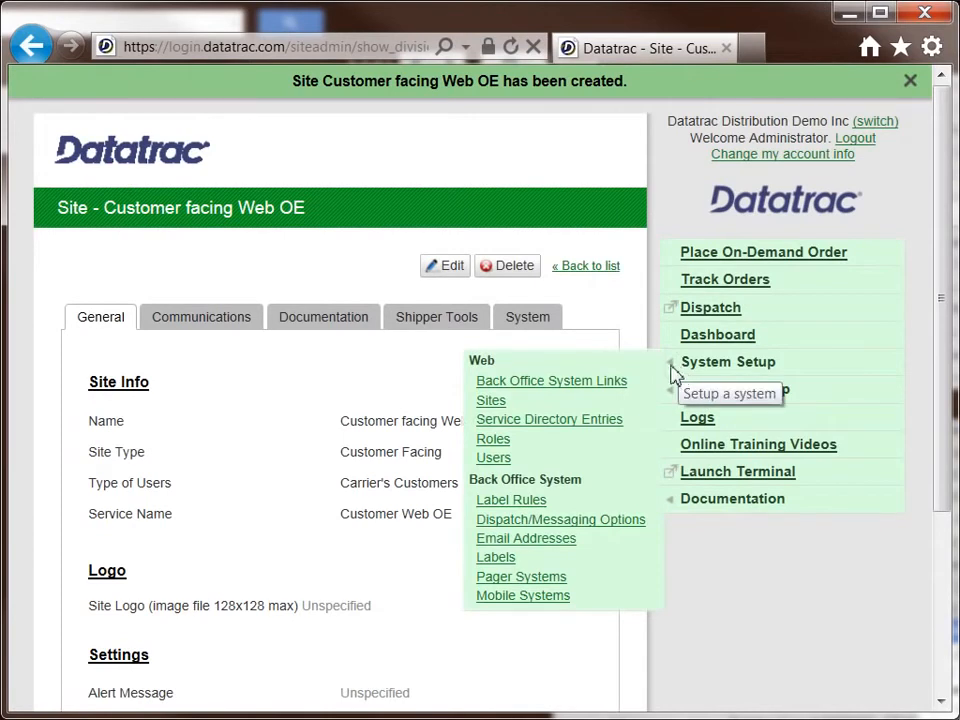
click(496, 441)
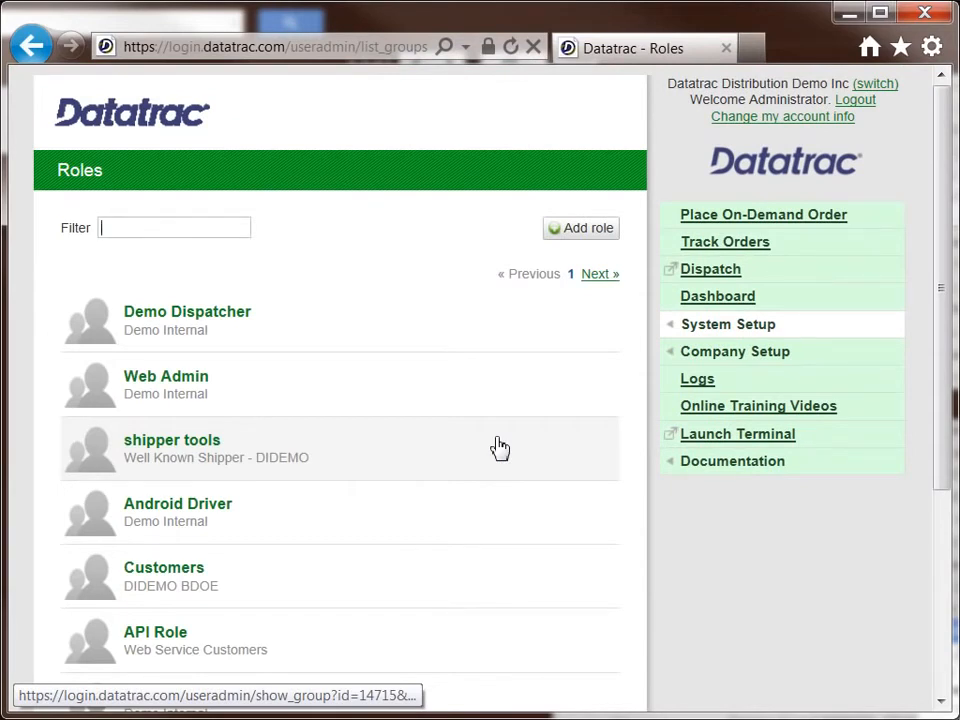
click(224, 232)
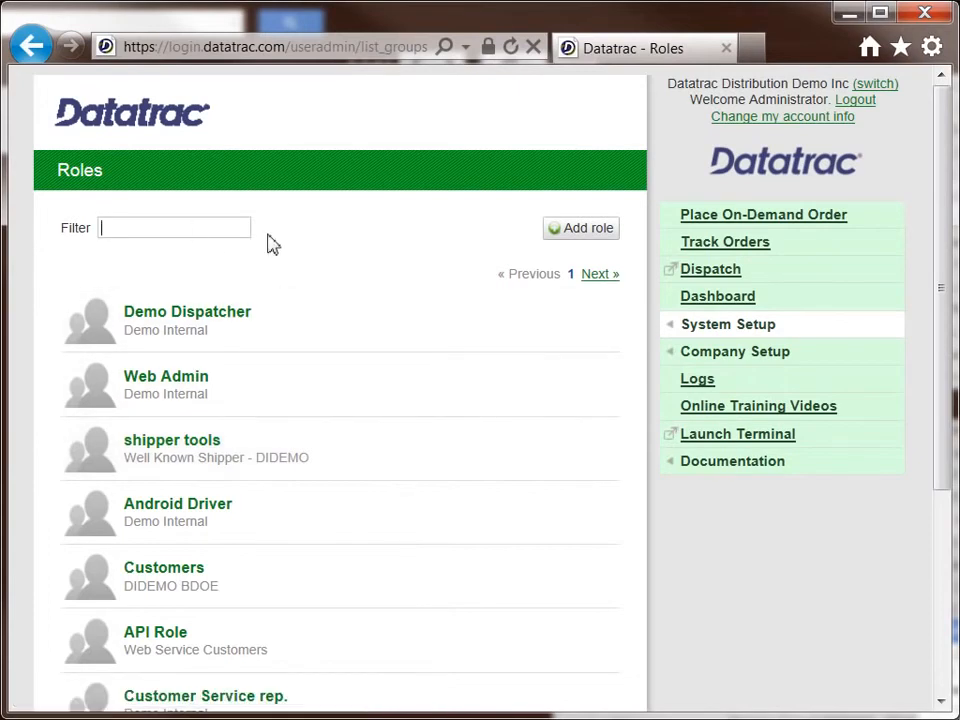
click(580, 228)
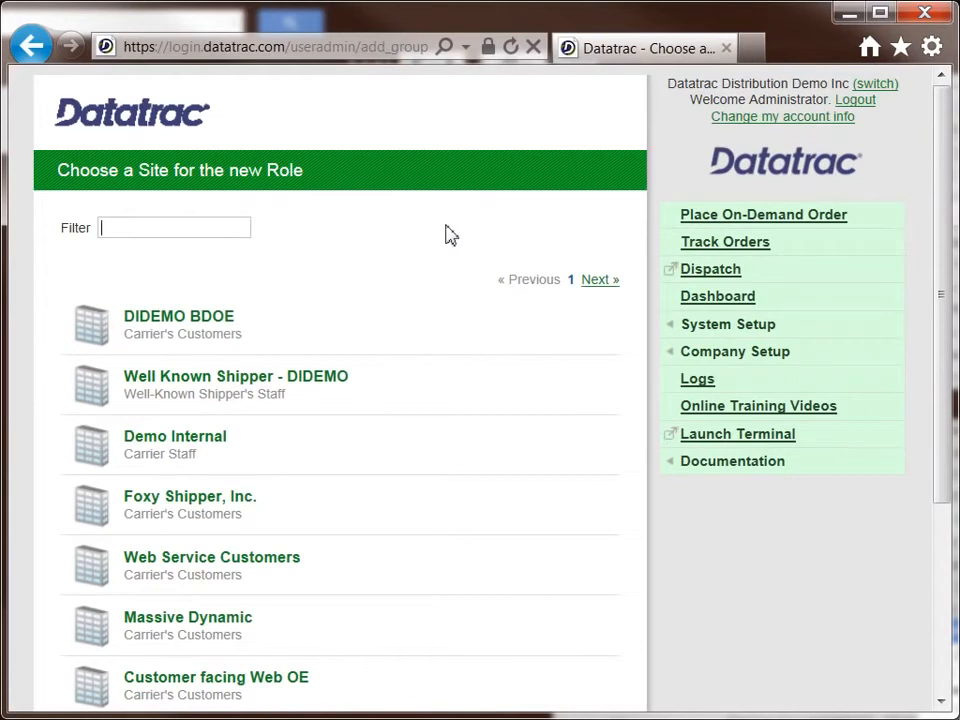
click(267, 690)
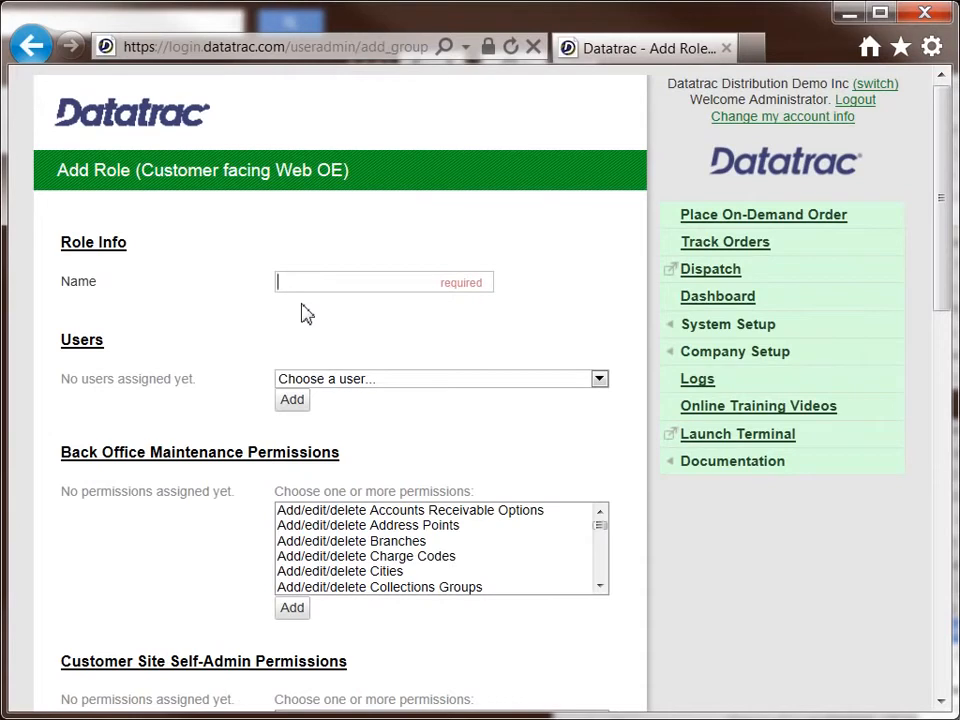
Step: Name the new role "Web OE - quote access"
text(Web OE )
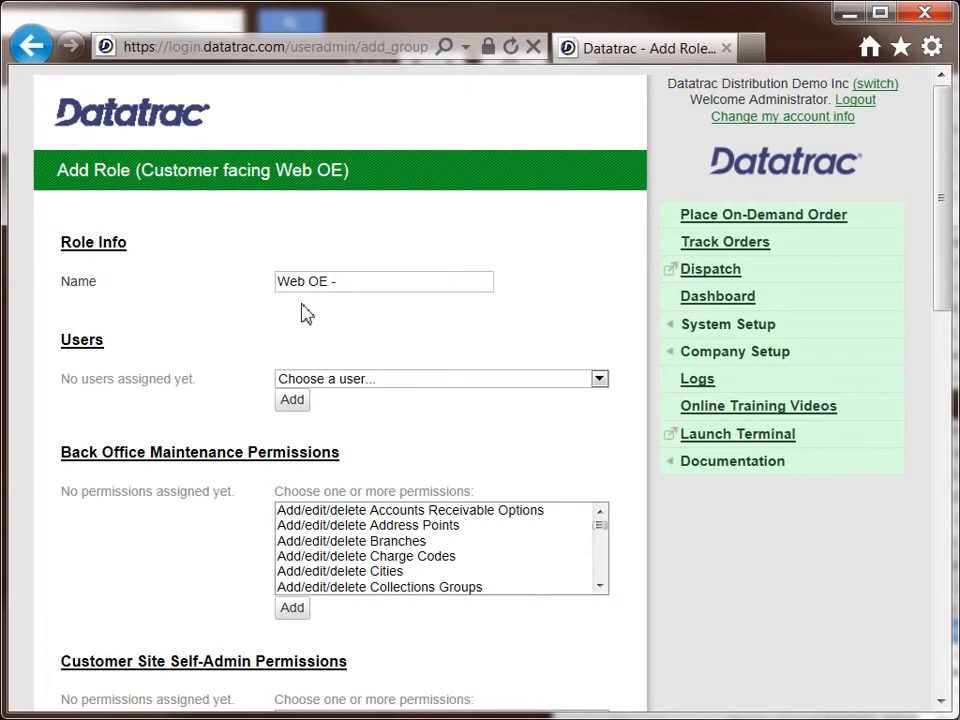
text(- quote access)
key(Tab)
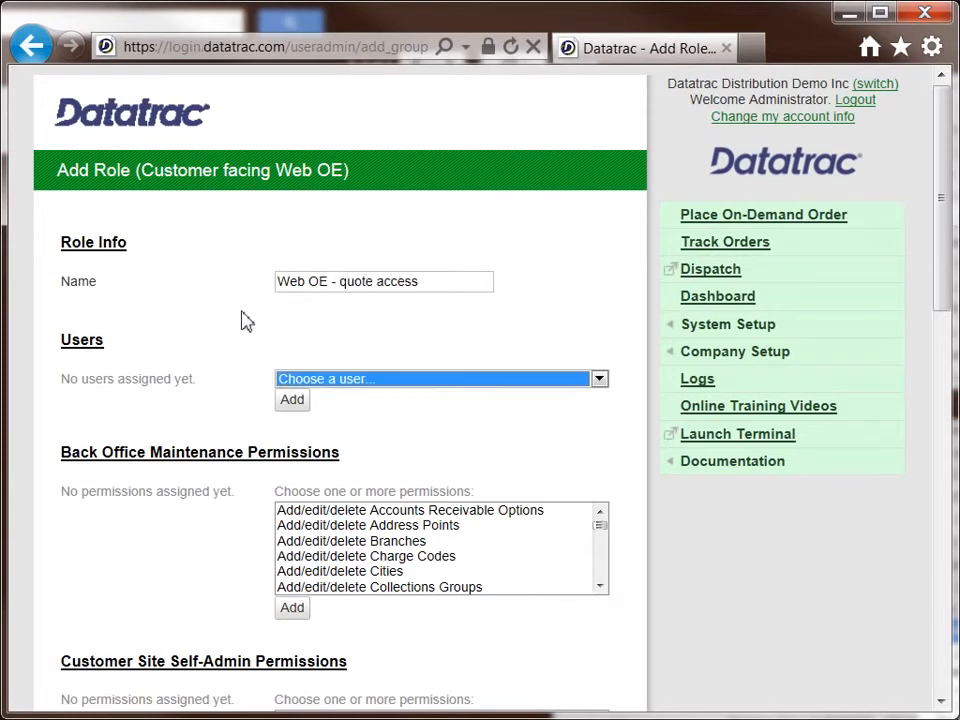
click(245, 320)
Step: Add the order permissions Request quotes for a proposed Order, Submit Orders (with basic tracking) and Track Orders (advanced) to the role
scroll(244, 321, down, 3)
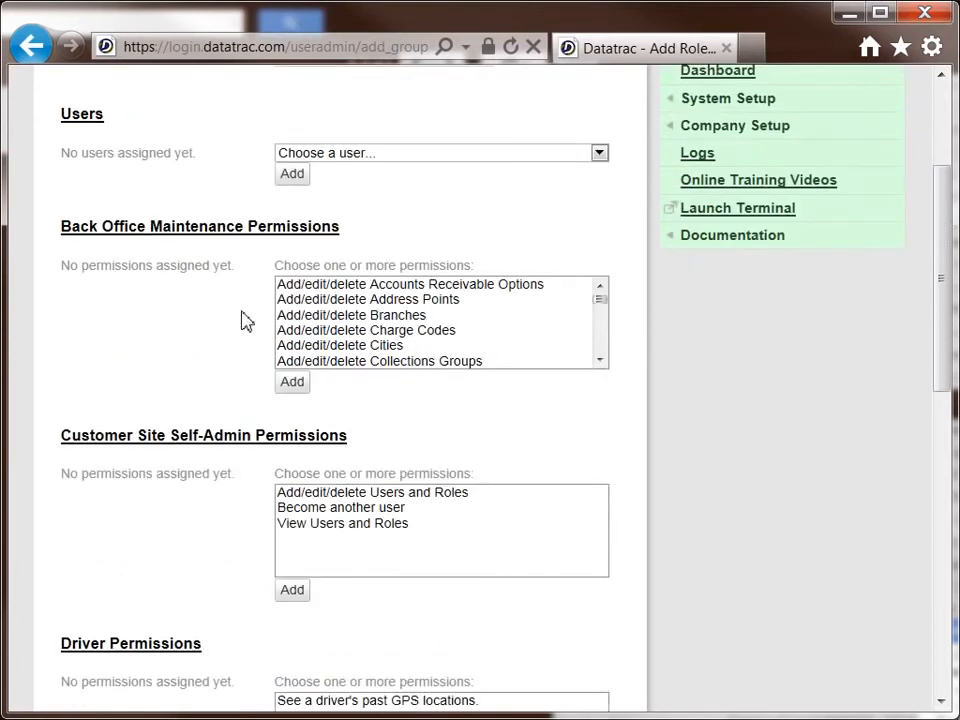
scroll(245, 320, down, 1)
scroll(245, 320, down, 1)
scroll(245, 320, down, 5)
scroll(245, 320, down, 2)
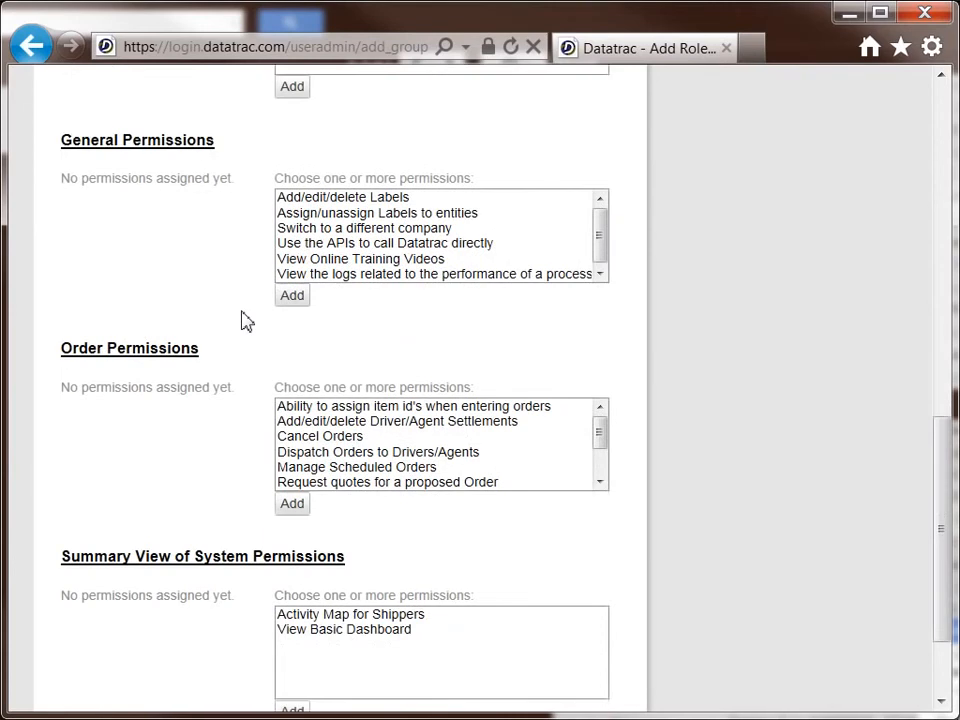
click(398, 484)
click(292, 504)
click(338, 484)
click(296, 506)
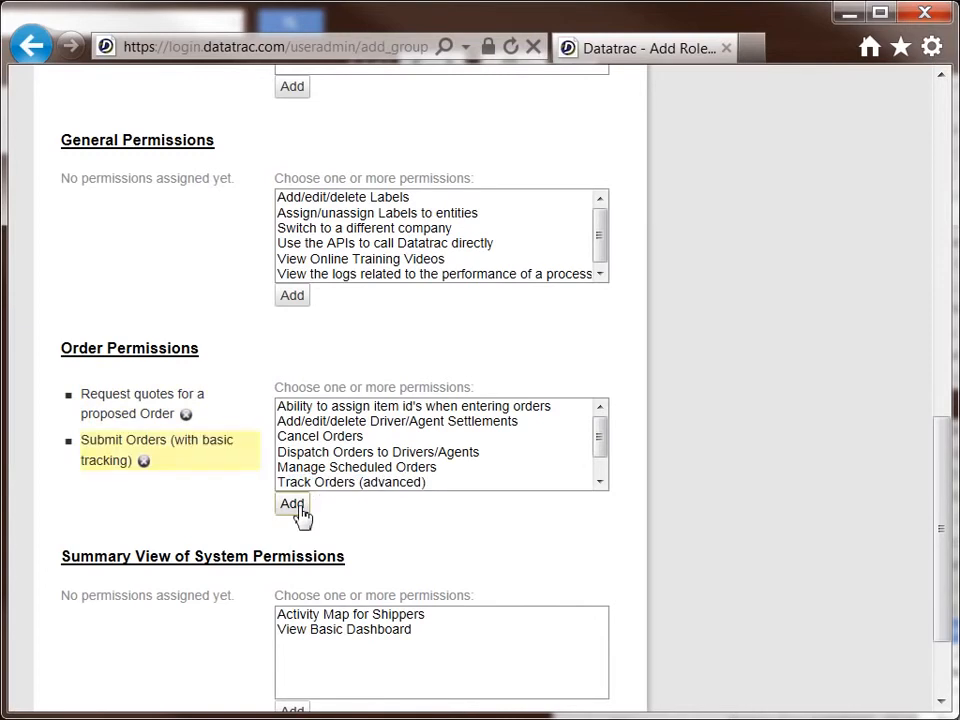
click(338, 484)
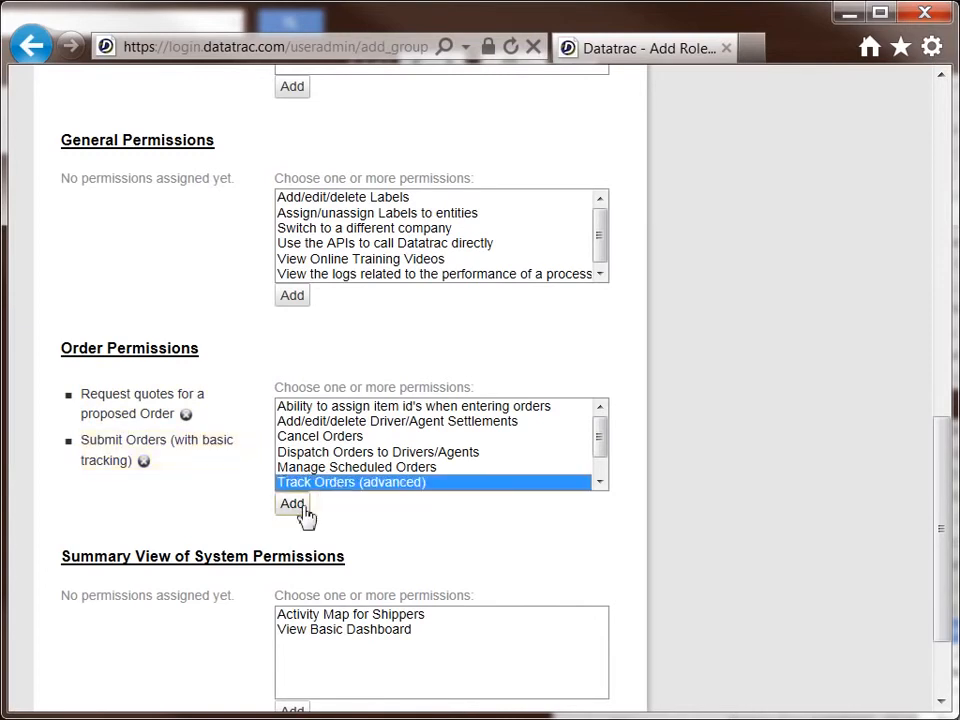
click(304, 508)
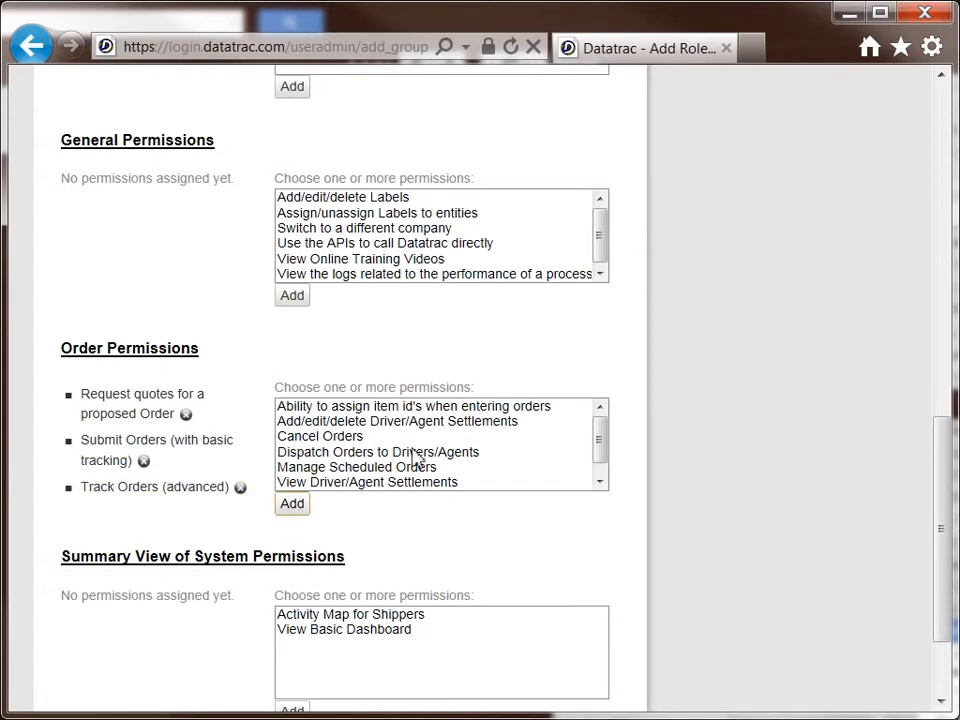
Step: Check the remaining order permissions and create the role
scroll(428, 450, down, 1)
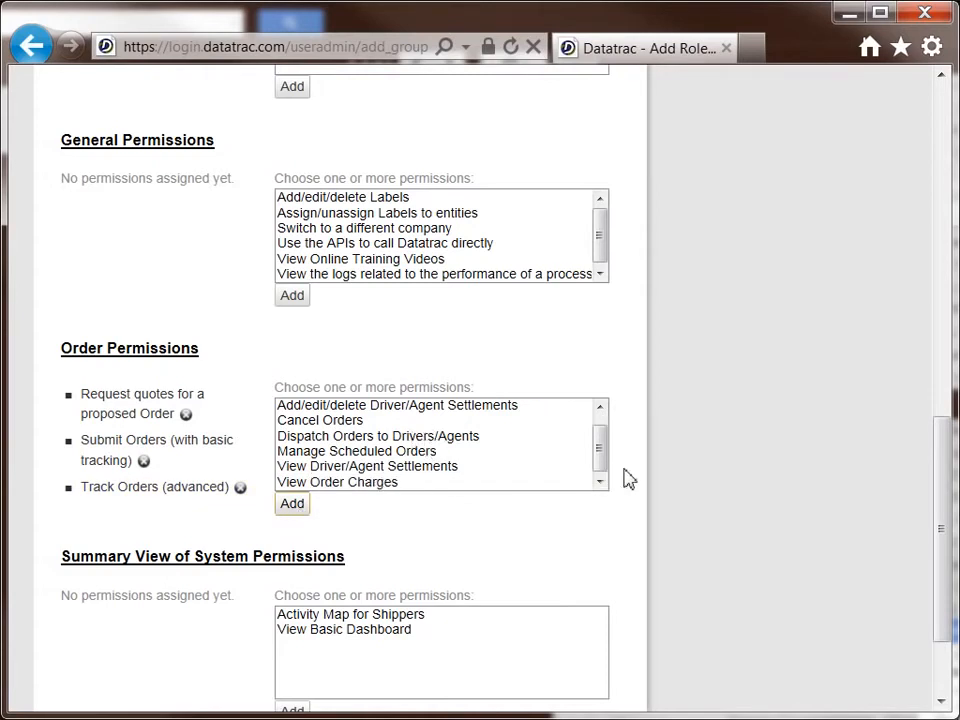
scroll(619, 476, down, 3)
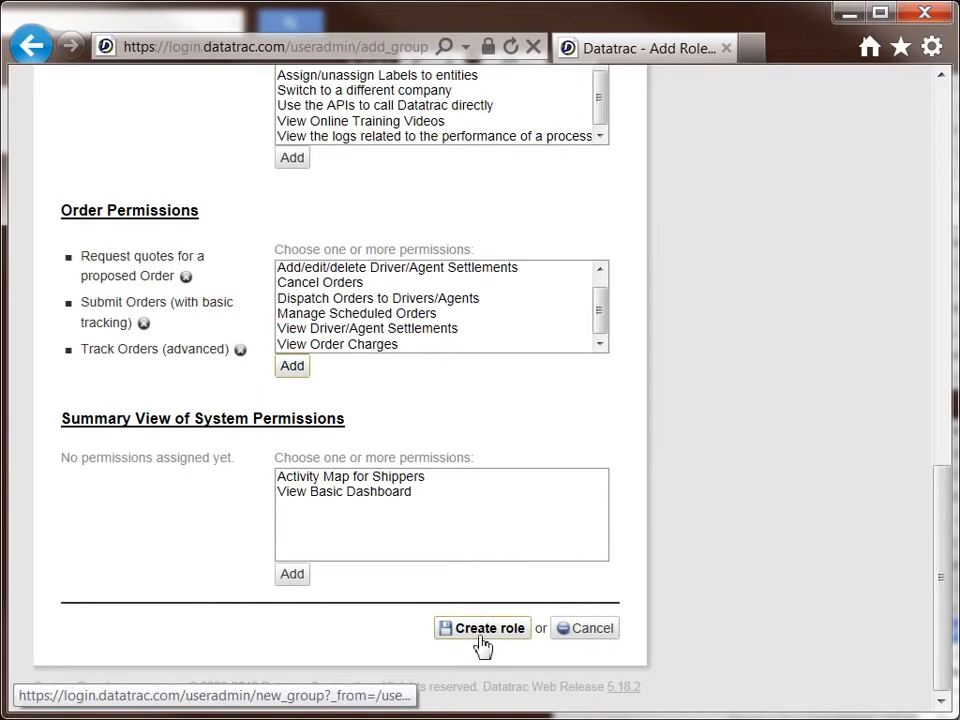
click(479, 638)
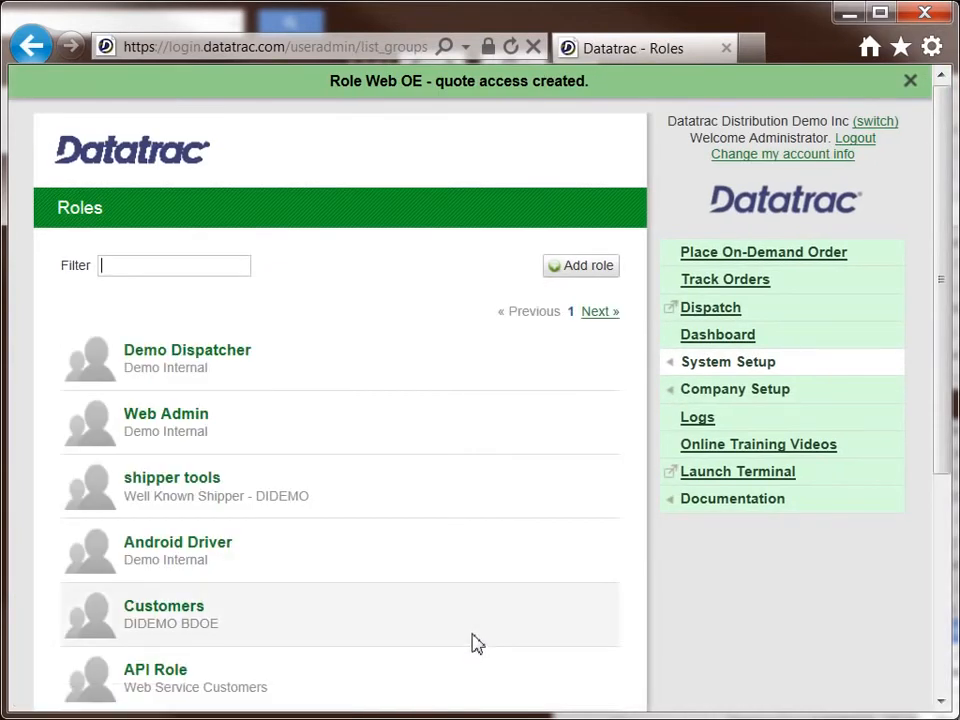
Step: Start adding a new user for the Customer facing Web OE site
mouse_move(714, 372)
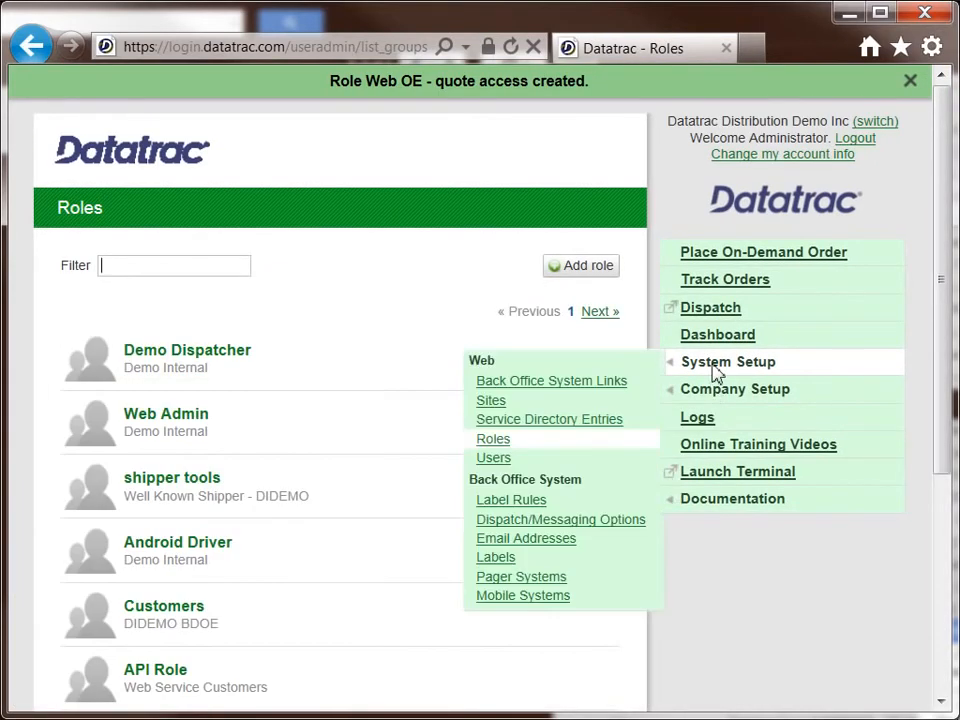
click(506, 460)
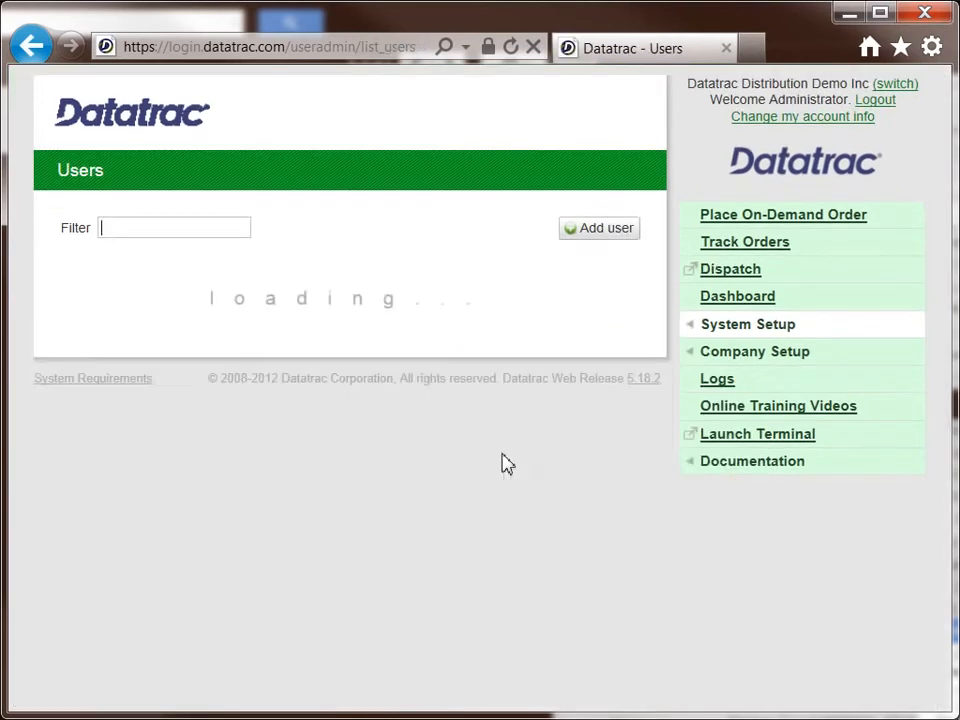
click(582, 230)
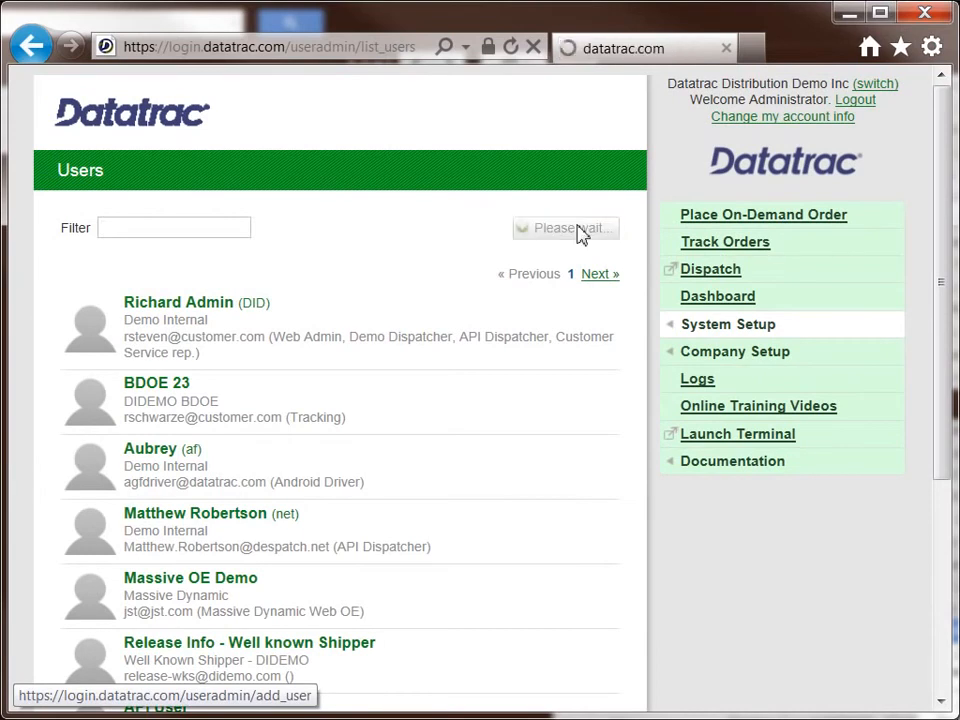
scroll(340, 385, down, 2)
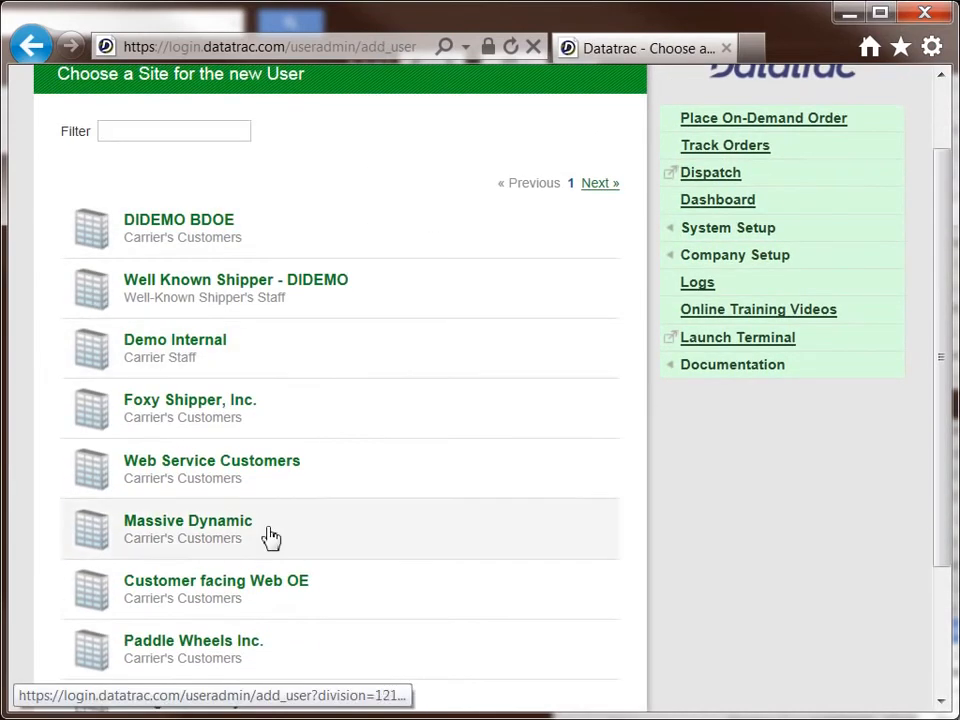
click(231, 599)
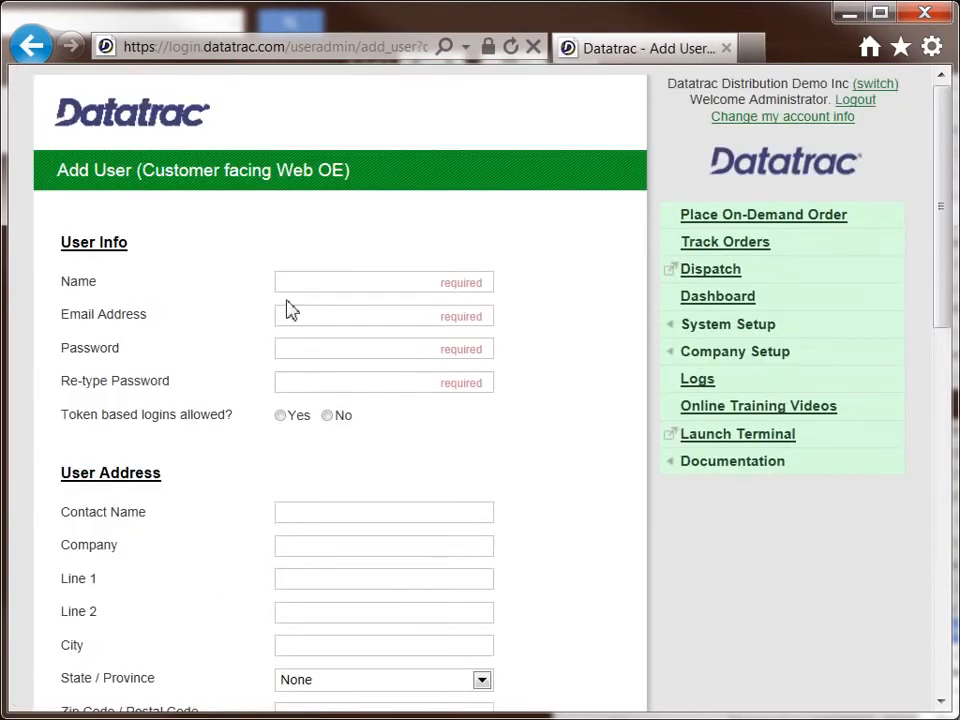
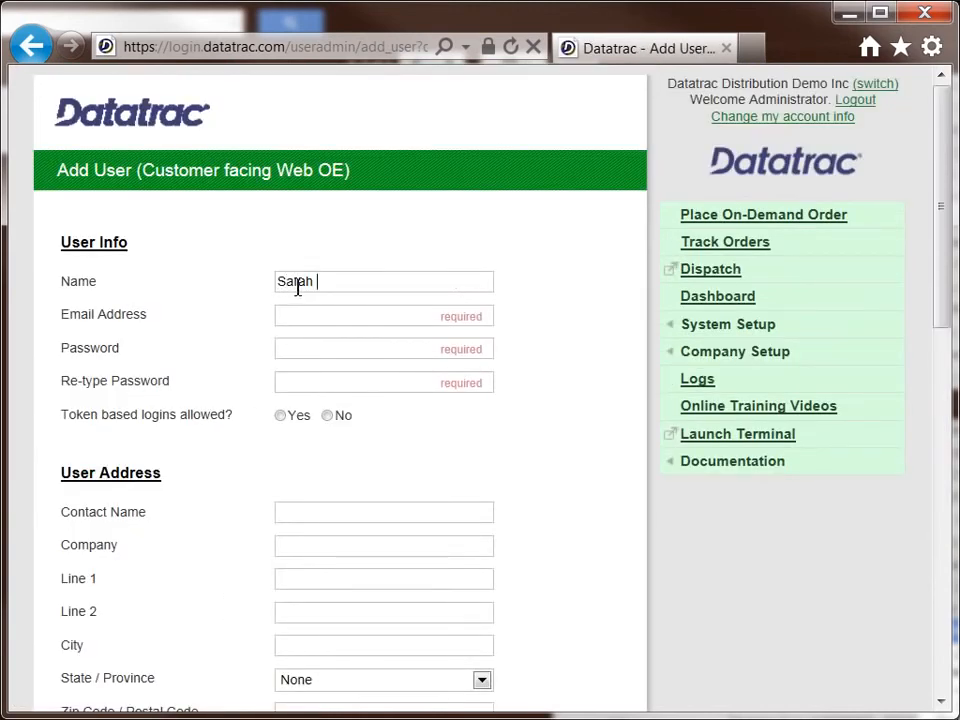
Step: Enter the new user's full name and email address, and fill in the account password in both password fields
key(Tab)
text(password)
key(Tab)
text(pa)
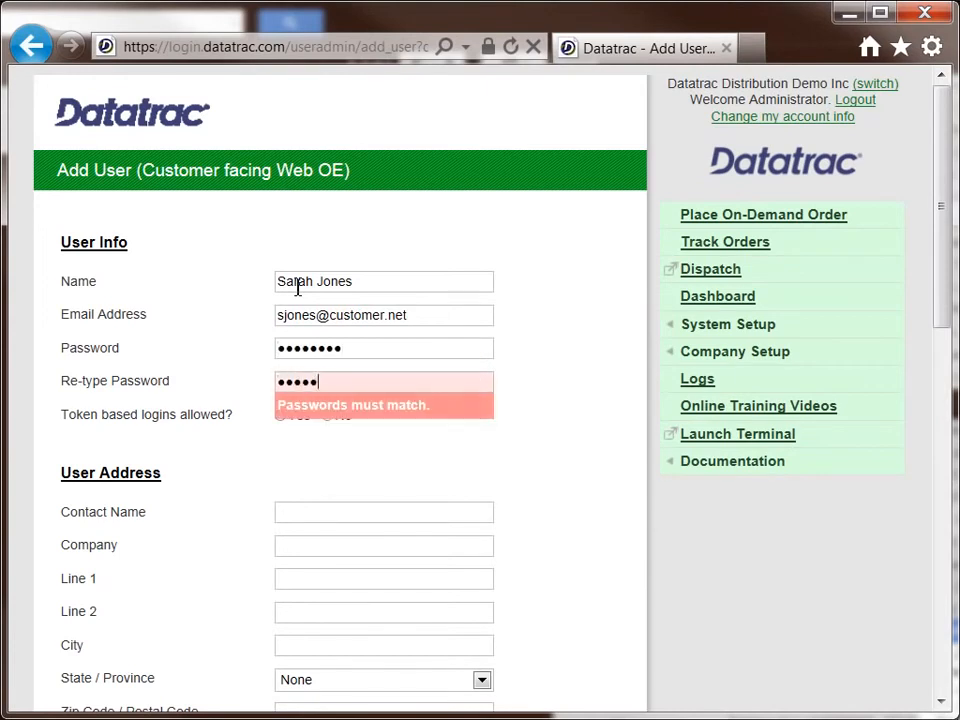
text(ssword)
key(Tab)
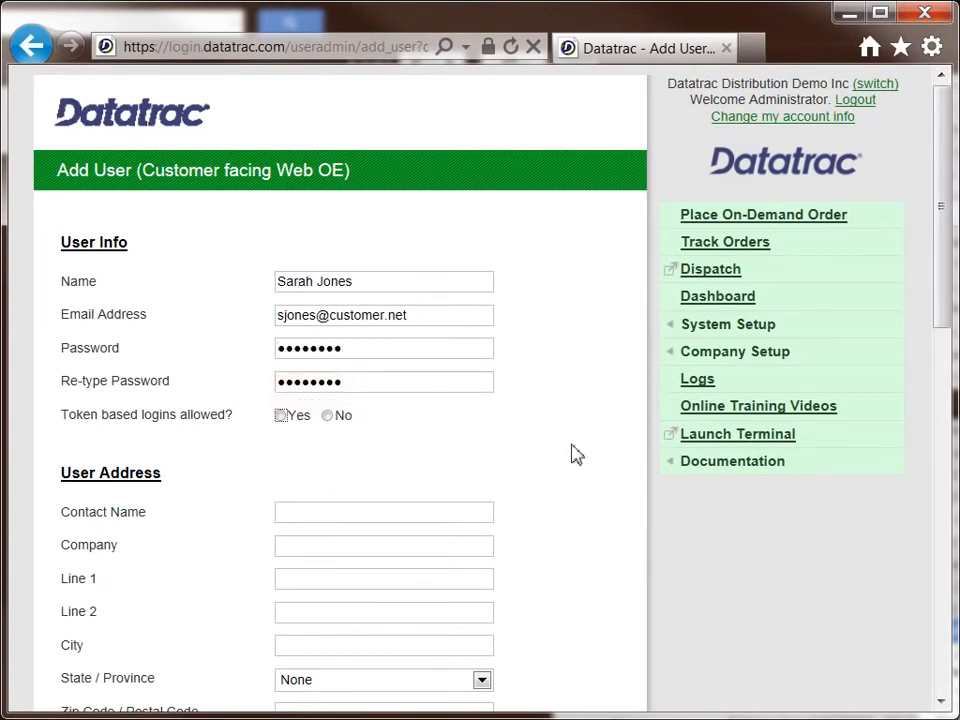
Step: Fill in the contact's full name in the user address section and set the company to Jones Construction
scroll(621, 521, down, 1)
click(384, 449)
key(Tab)
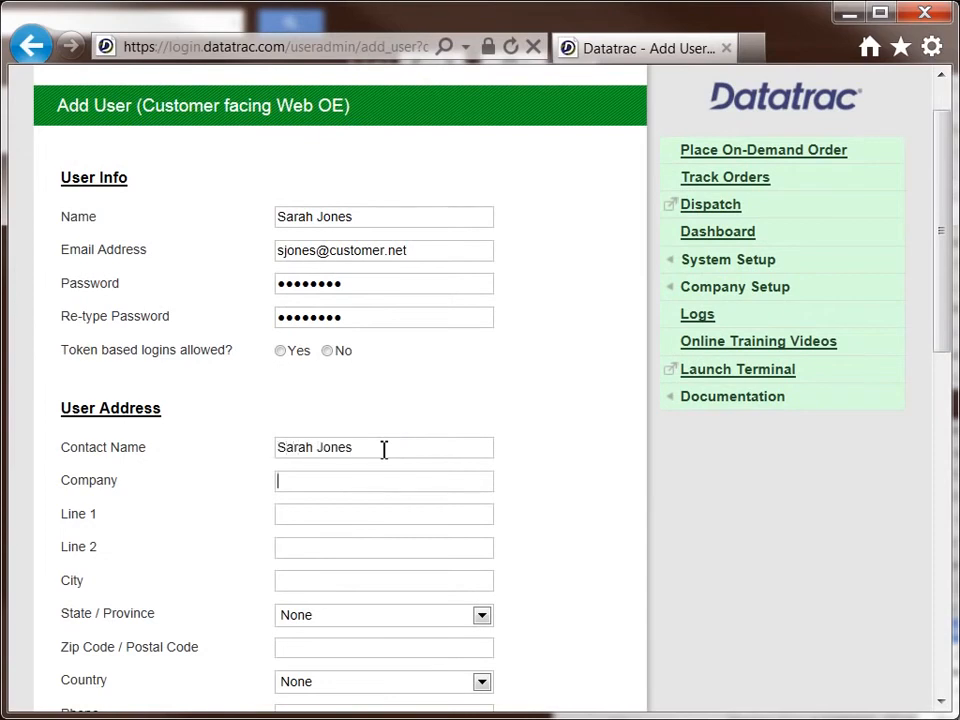
text(Jones Consr)
text(uction)
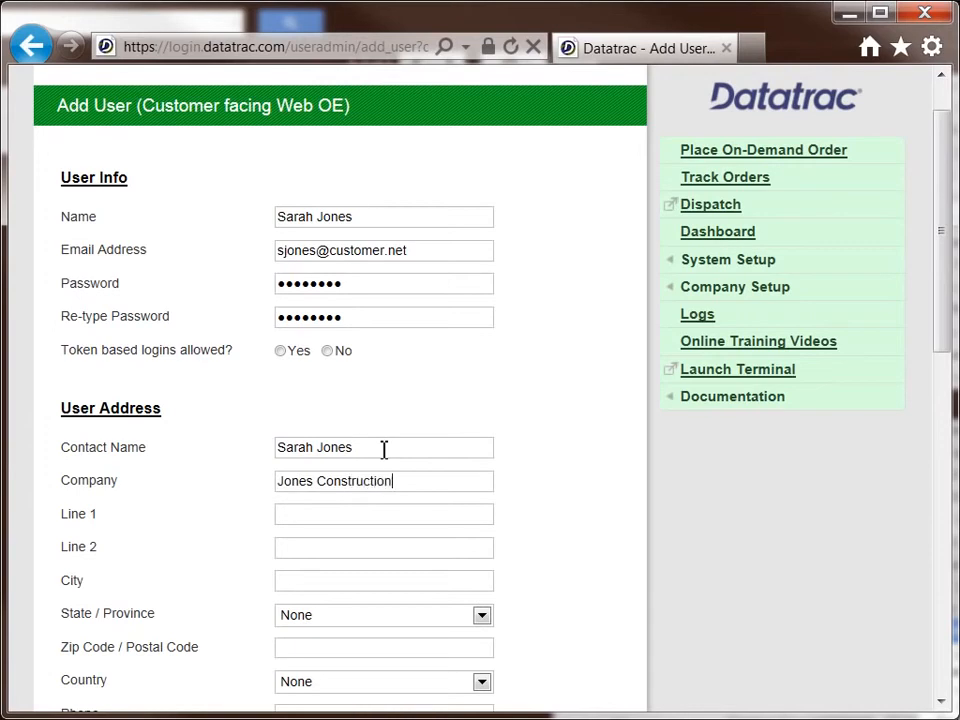
text(123 E Main S)
Step: Enter the customer's street address, city, state and postal code in the user address section
text(A)
text(tlanta)
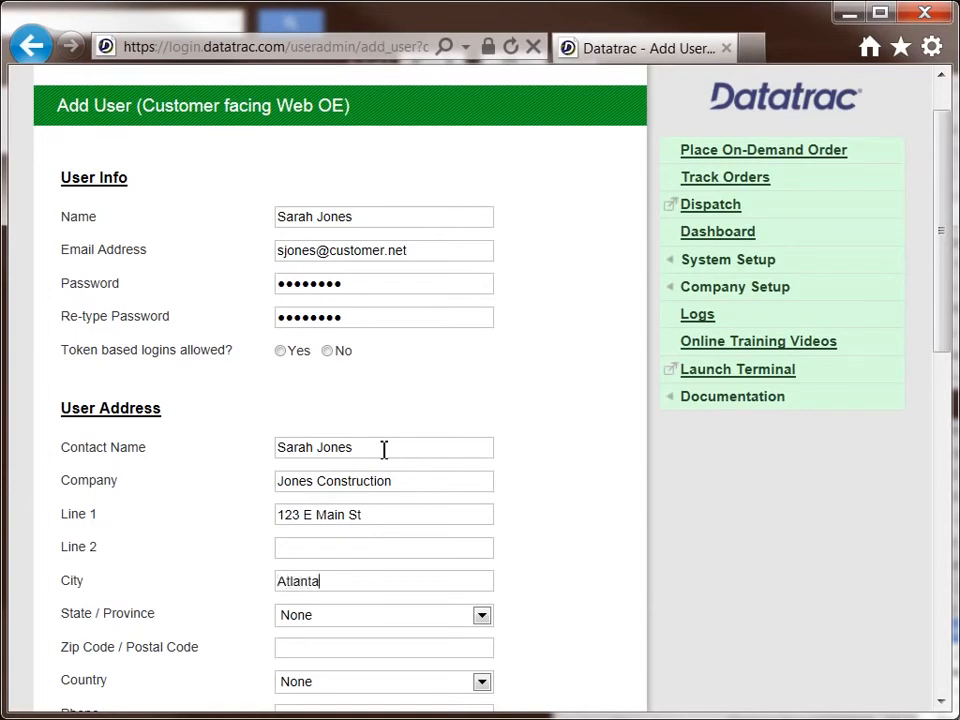
key(Tab)
key(g)
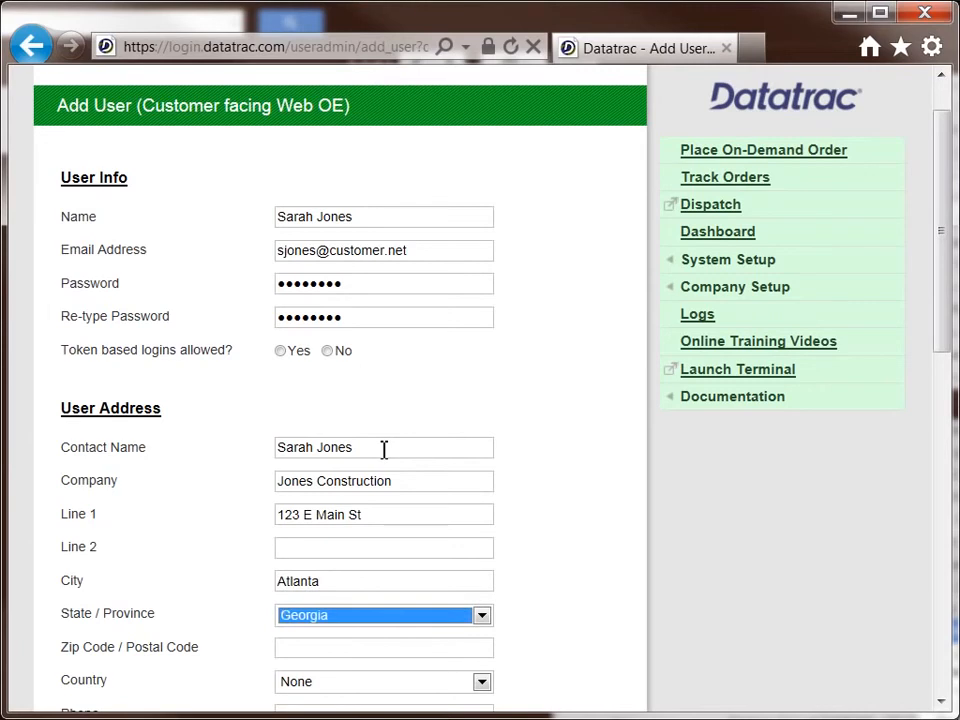
scroll(499, 480, down, 1)
click(395, 590)
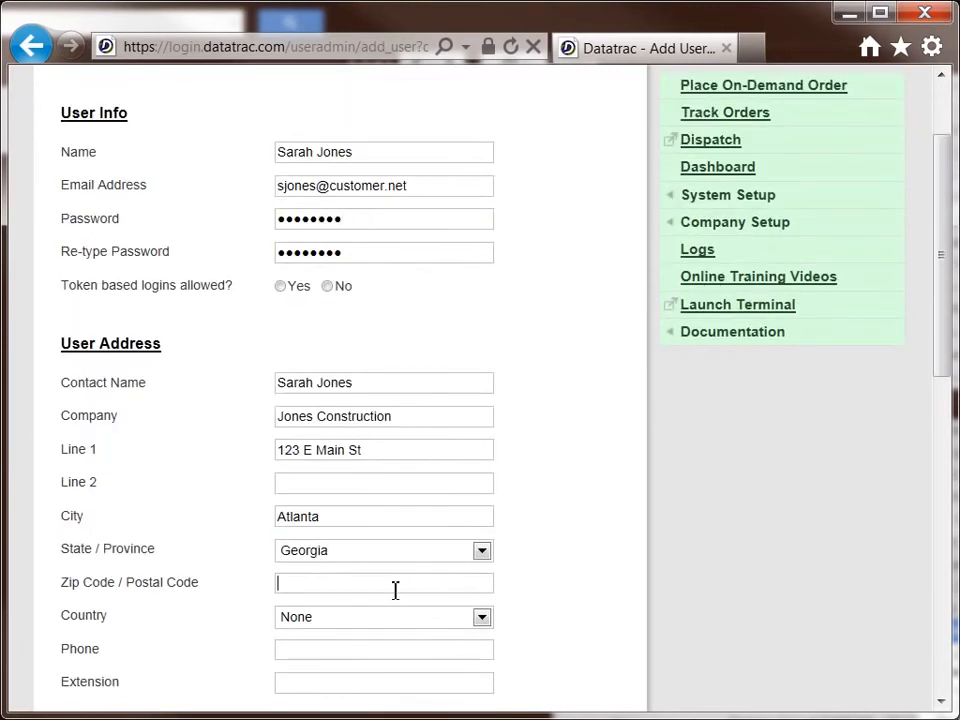
text(55555)
Step: Set the address country to United States of America and fill in the customer's phone number
scroll(550, 570, down, 1)
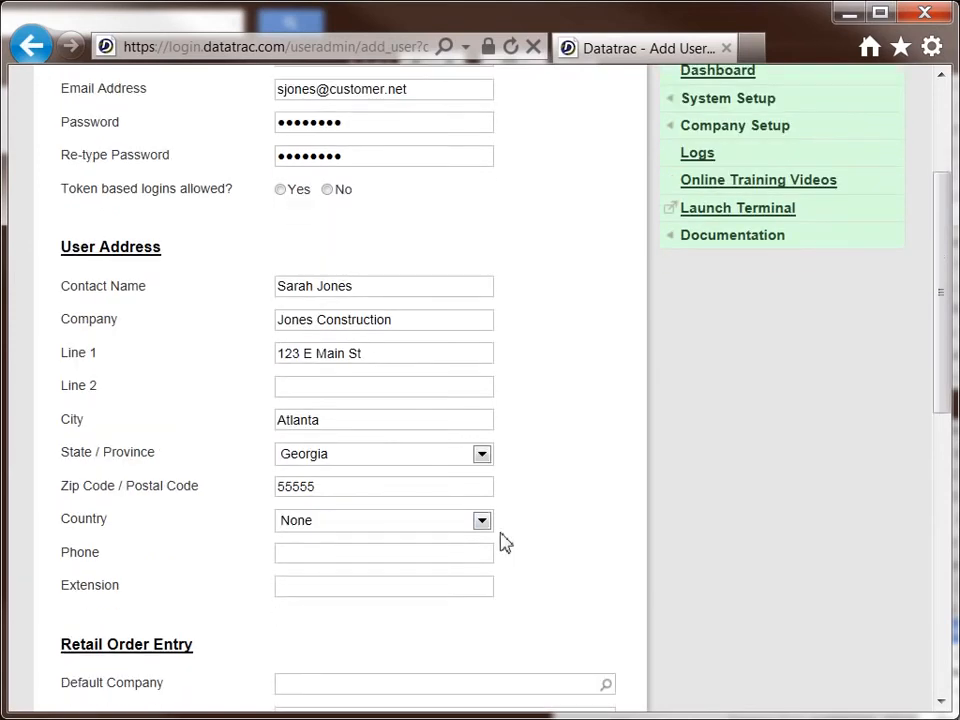
click(482, 521)
click(470, 568)
click(361, 555)
text(6785551212)
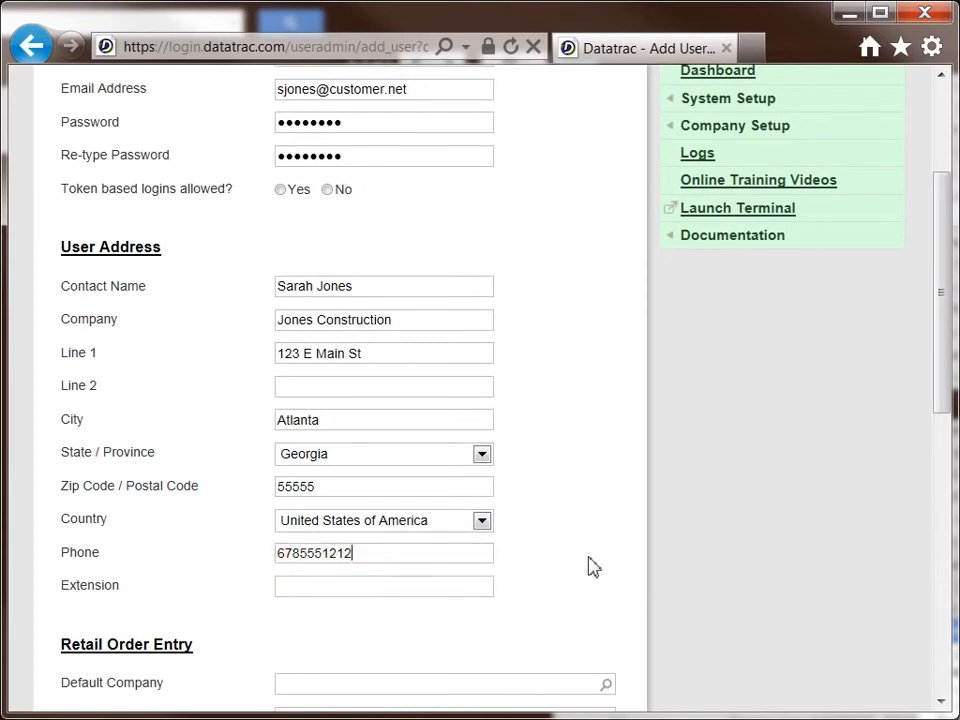
Step: Set the retail order entry defaults to company DATATRAC DISTRIBUTION DEMO INC and customer Bob's Bookstore
scroll(594, 566, down, 2)
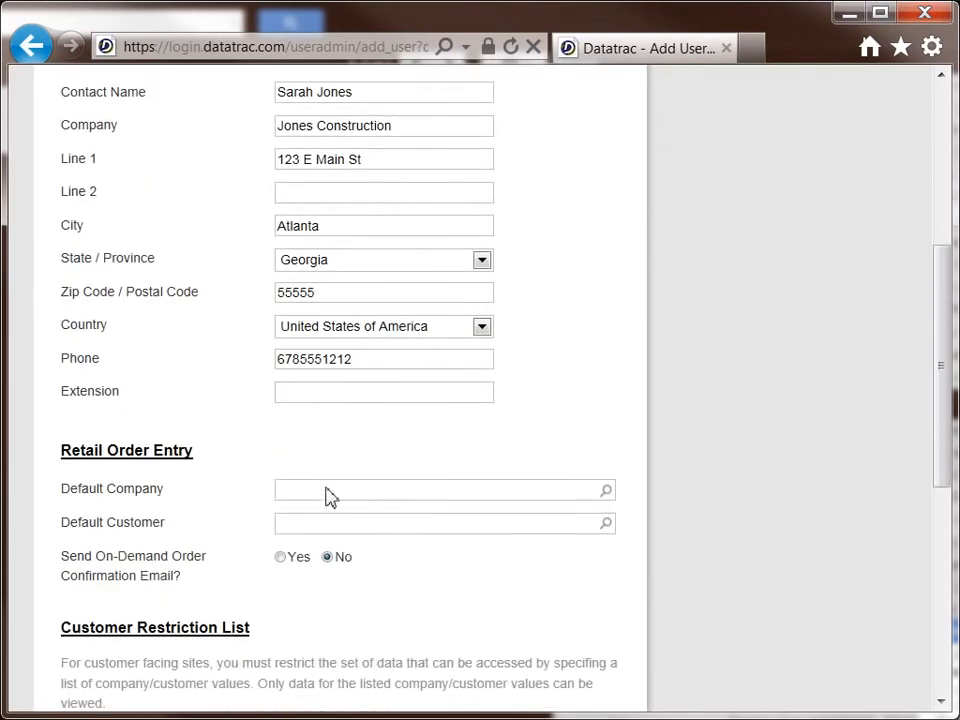
scroll(328, 497, down, 2)
click(333, 341)
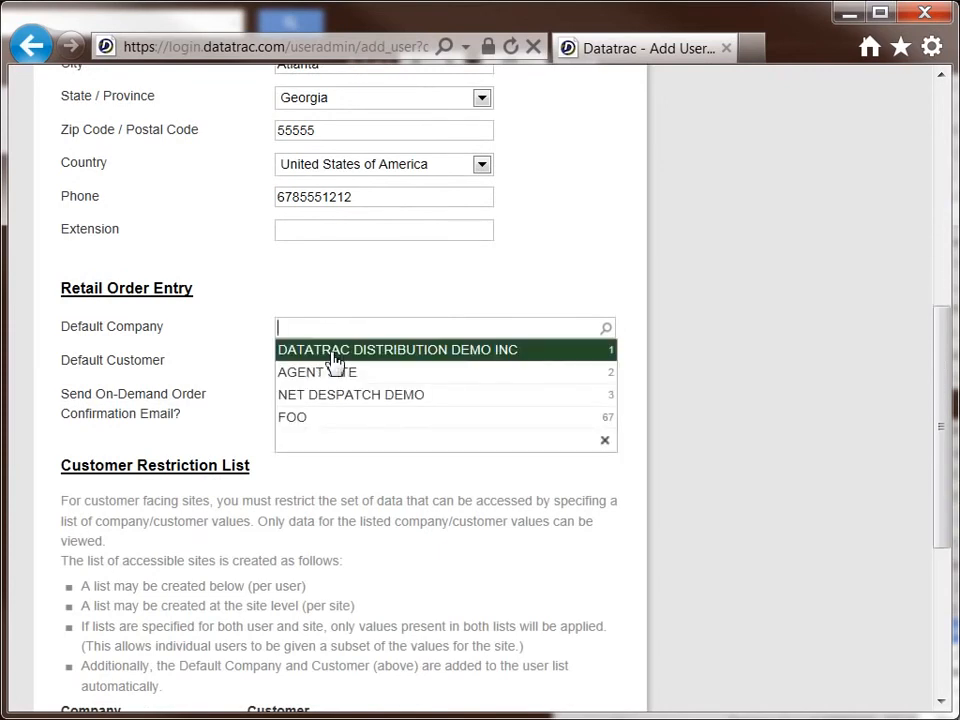
click(333, 352)
click(326, 366)
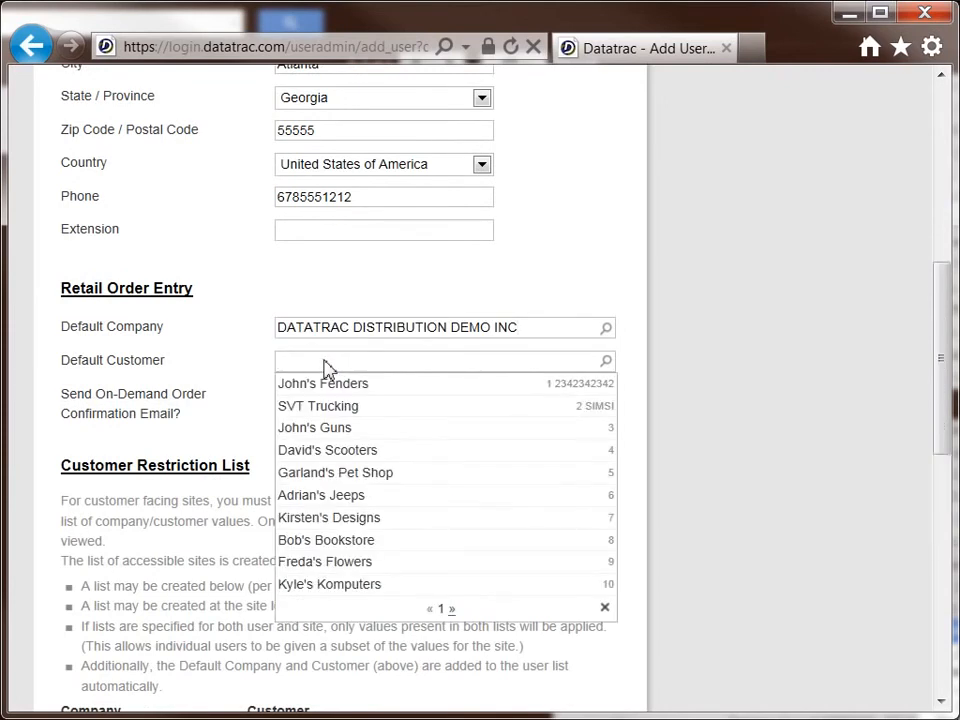
click(355, 542)
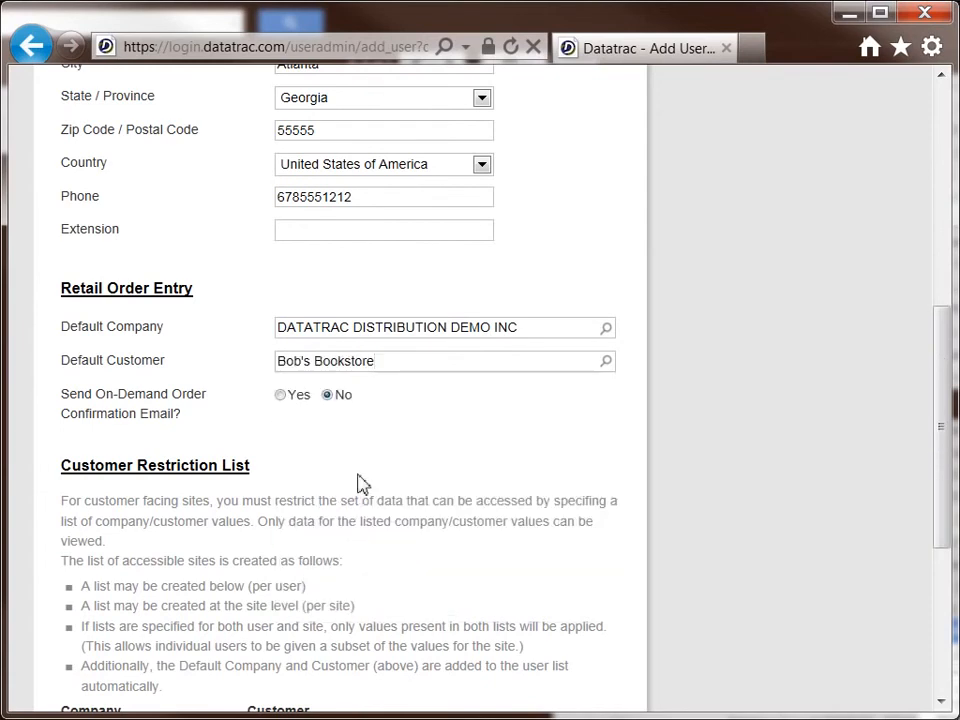
Step: Assign the role Web OE - quote access to the user and create the user
scroll(364, 474, down, 3)
scroll(364, 472, down, 3)
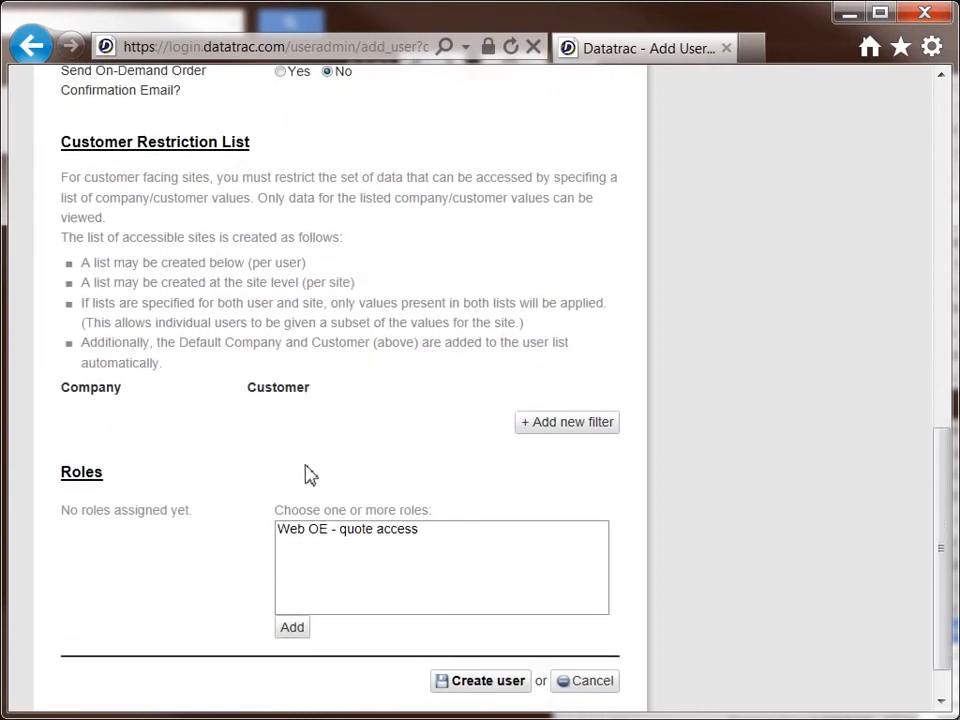
click(328, 530)
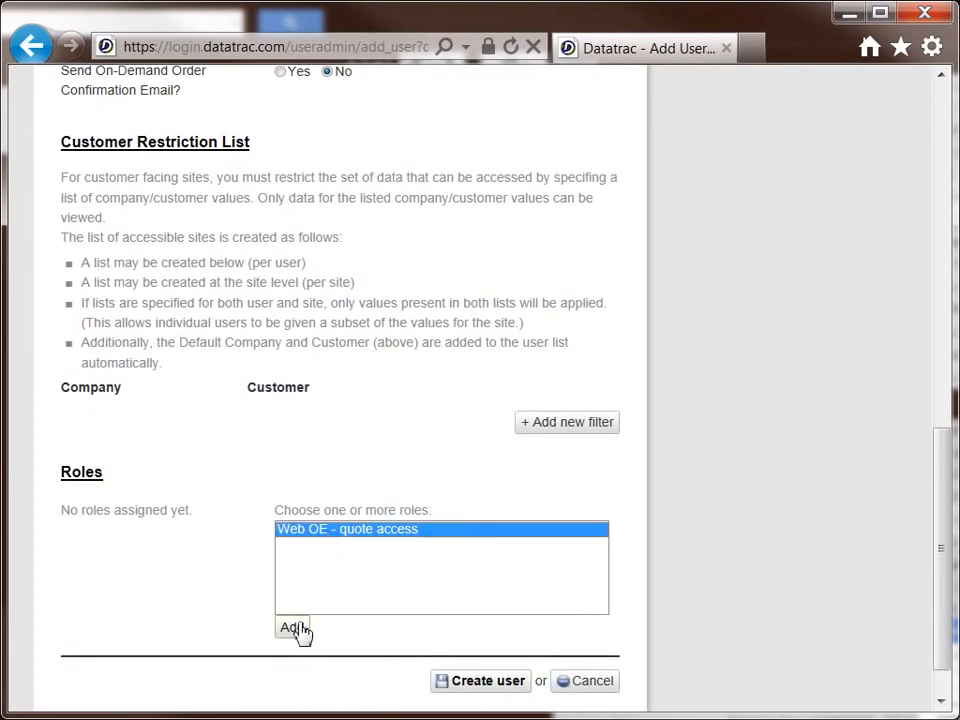
click(296, 628)
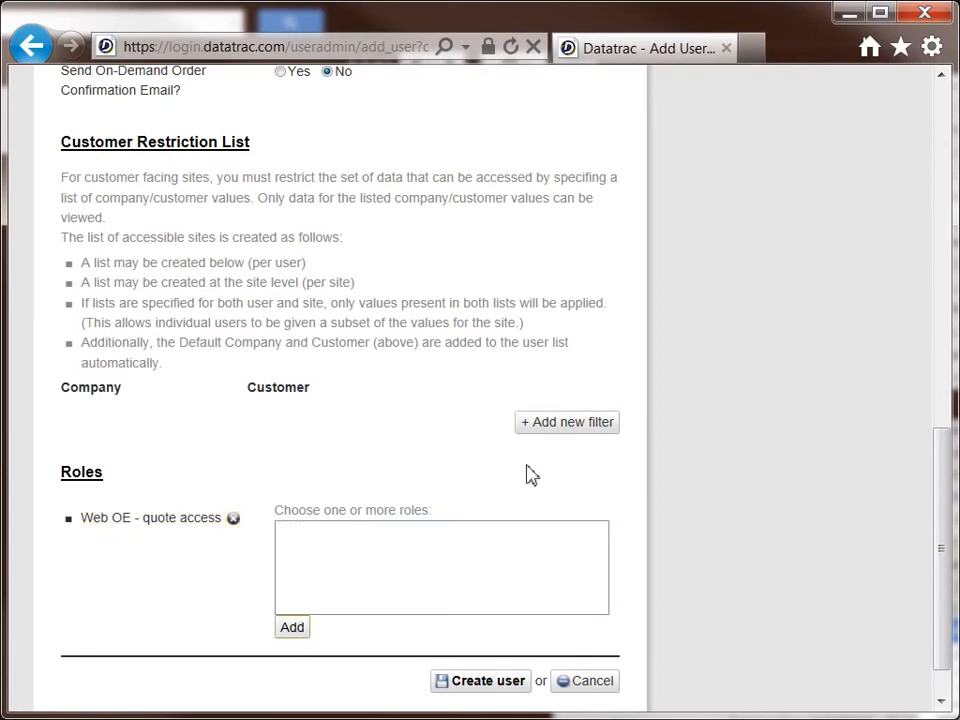
scroll(610, 484, down, 1)
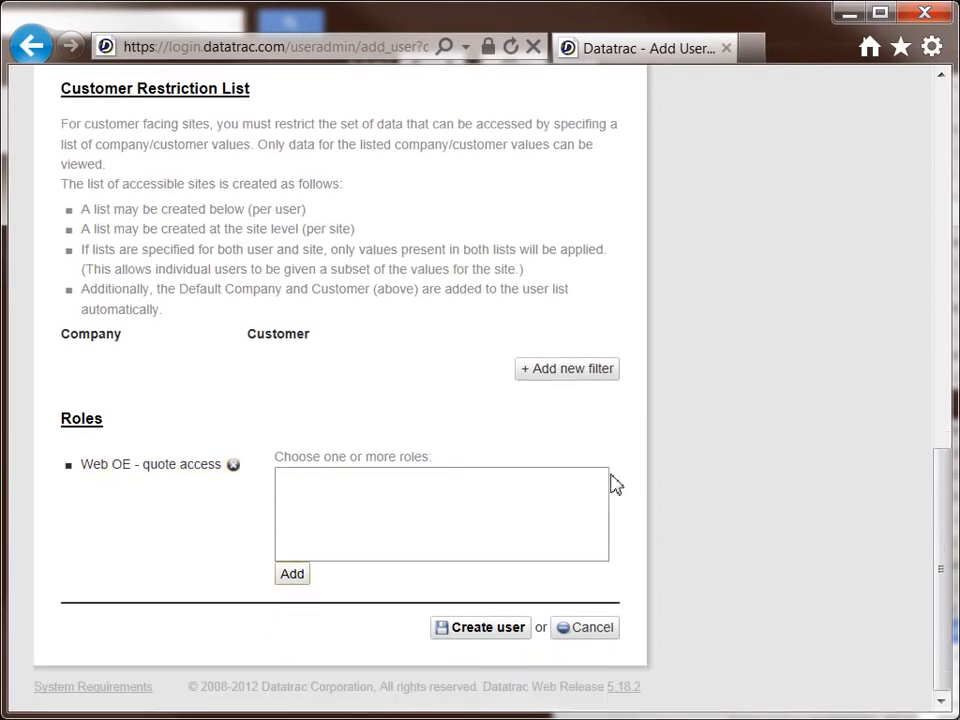
click(488, 628)
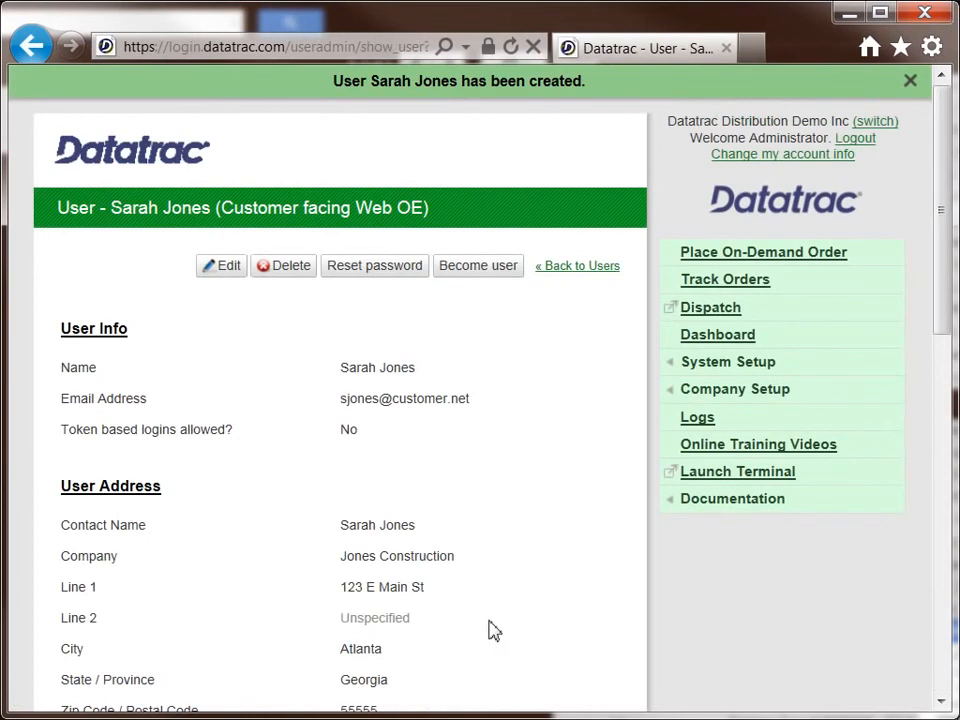
Step: Log out of the administrator account and log in with the new customer user's email address and account password
click(609, 268)
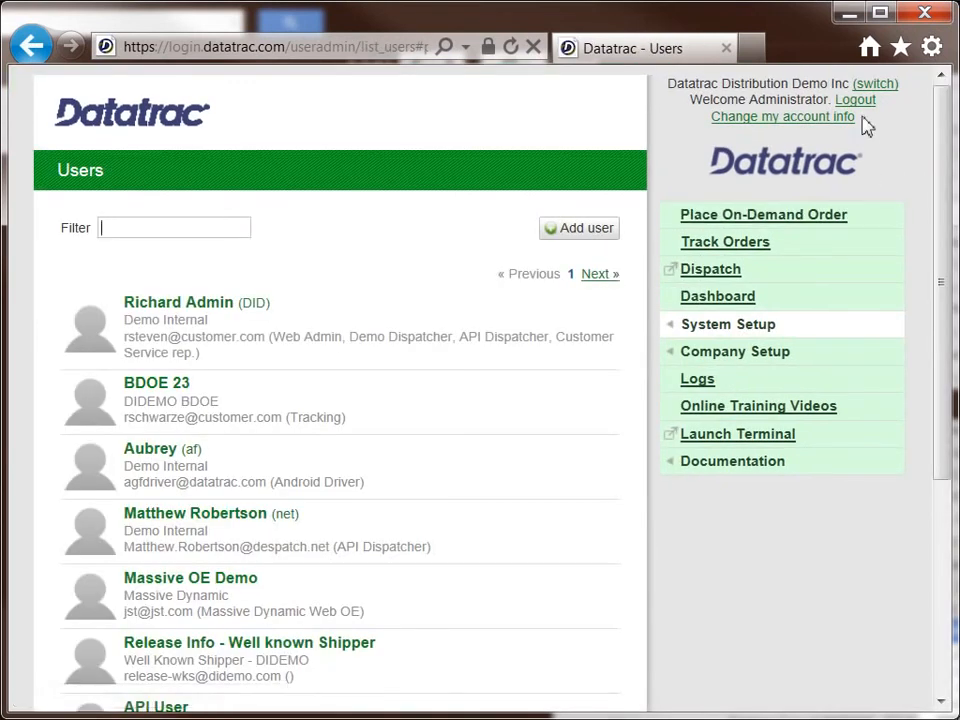
click(858, 102)
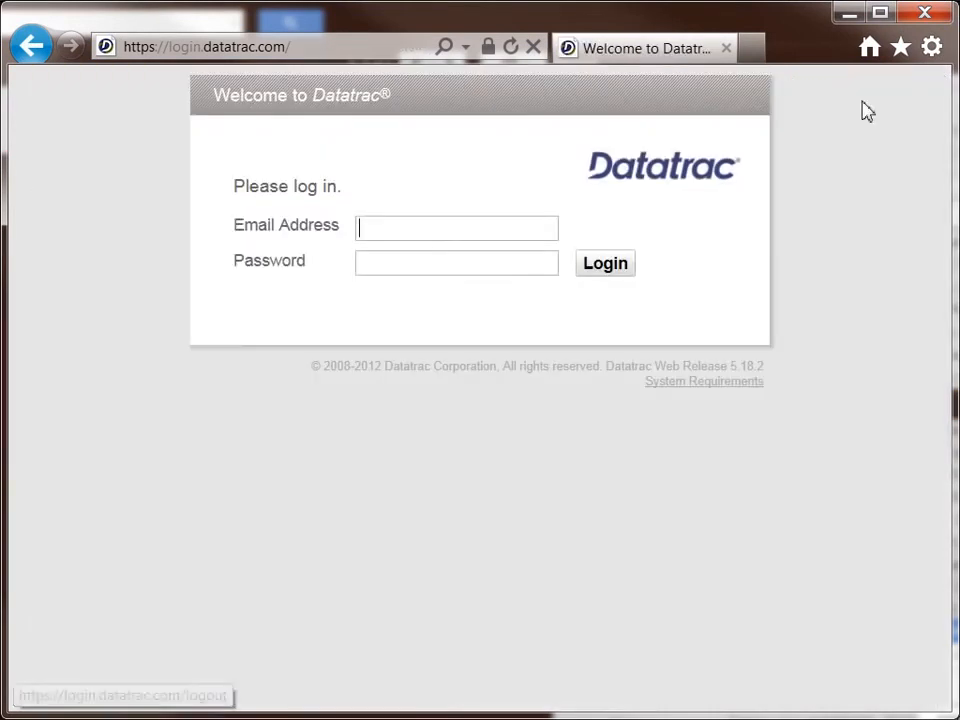
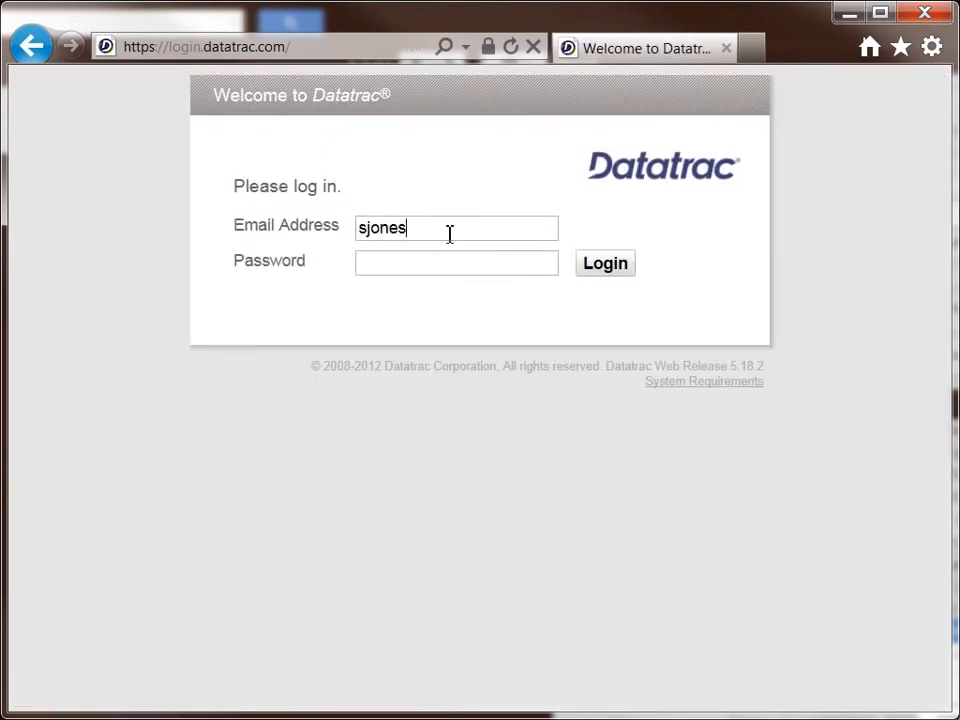
key(Tab)
text(********)
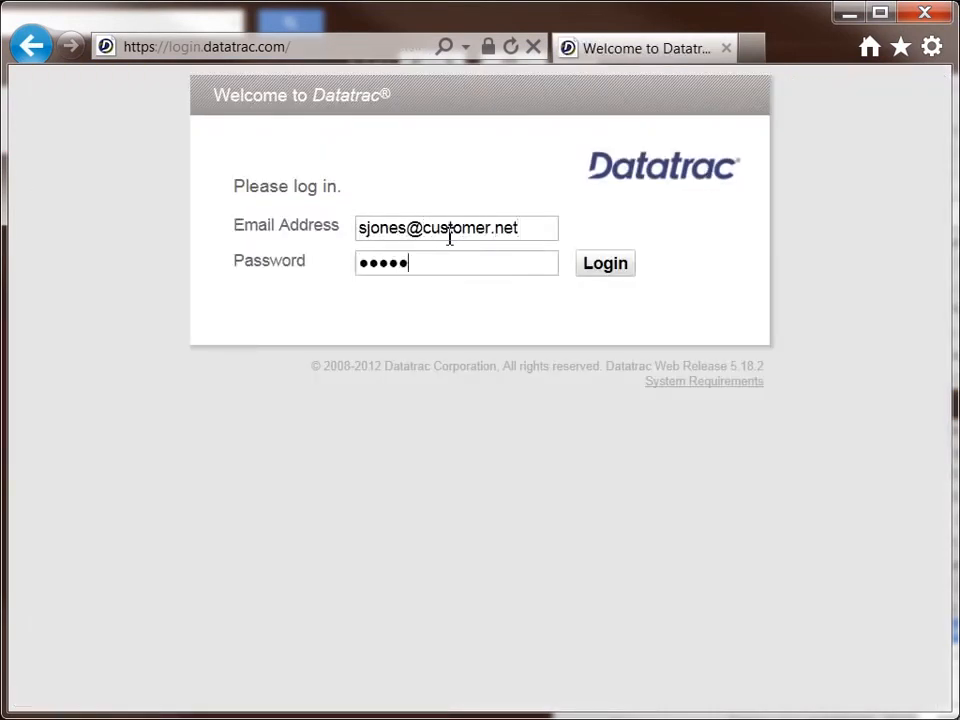
key(Return)
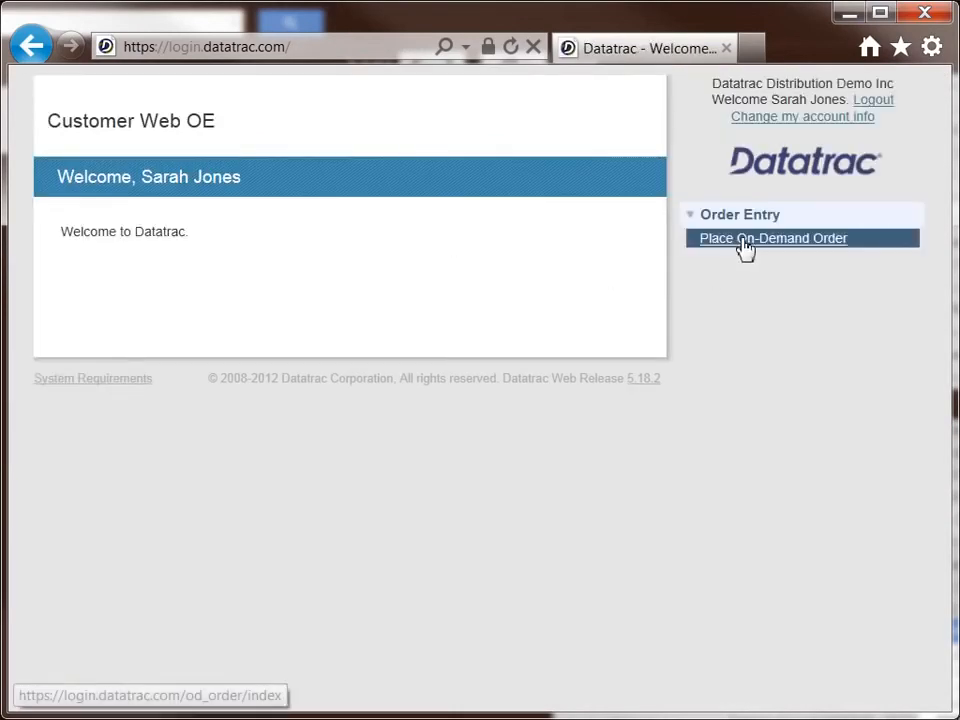
Step: Start an on-demand order as the customer and use the office address as its delivery location
click(746, 241)
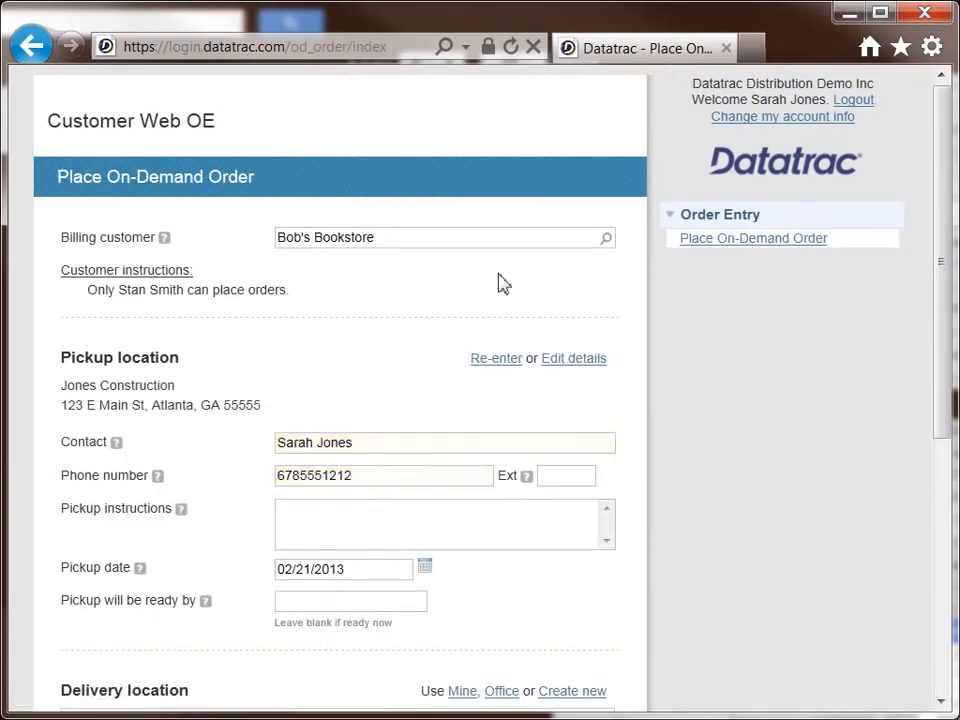
scroll(365, 297, down, 1)
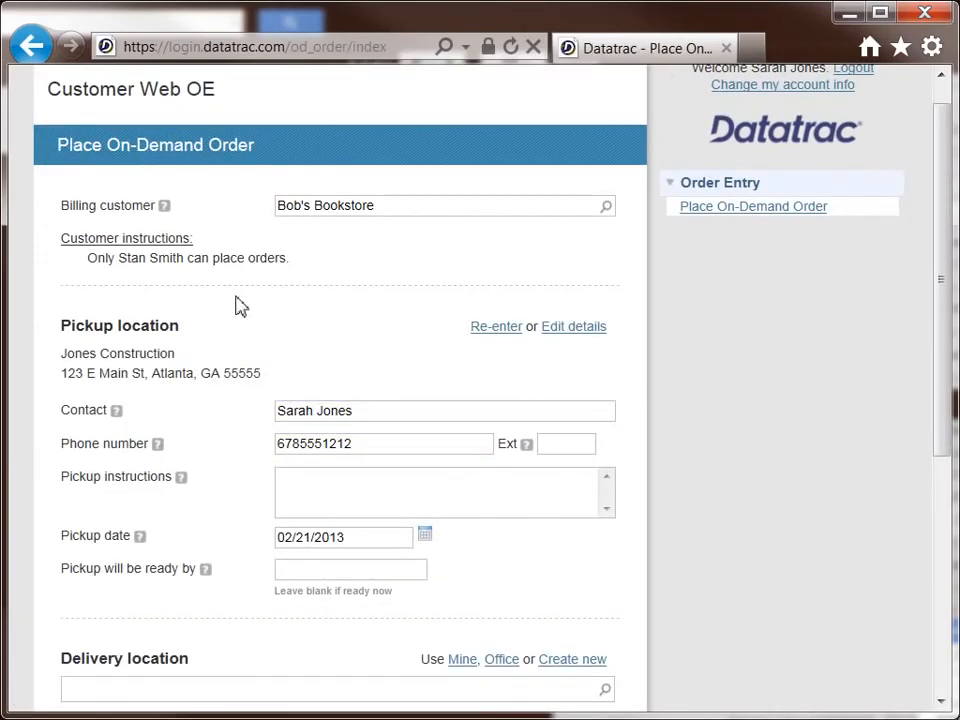
scroll(187, 380, down, 4)
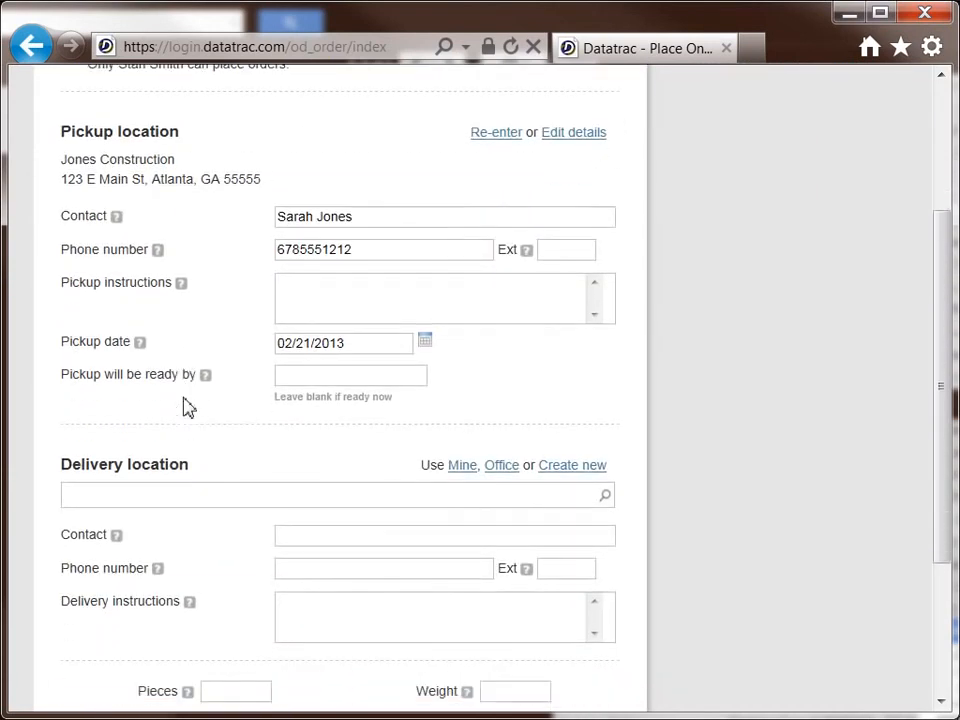
click(505, 467)
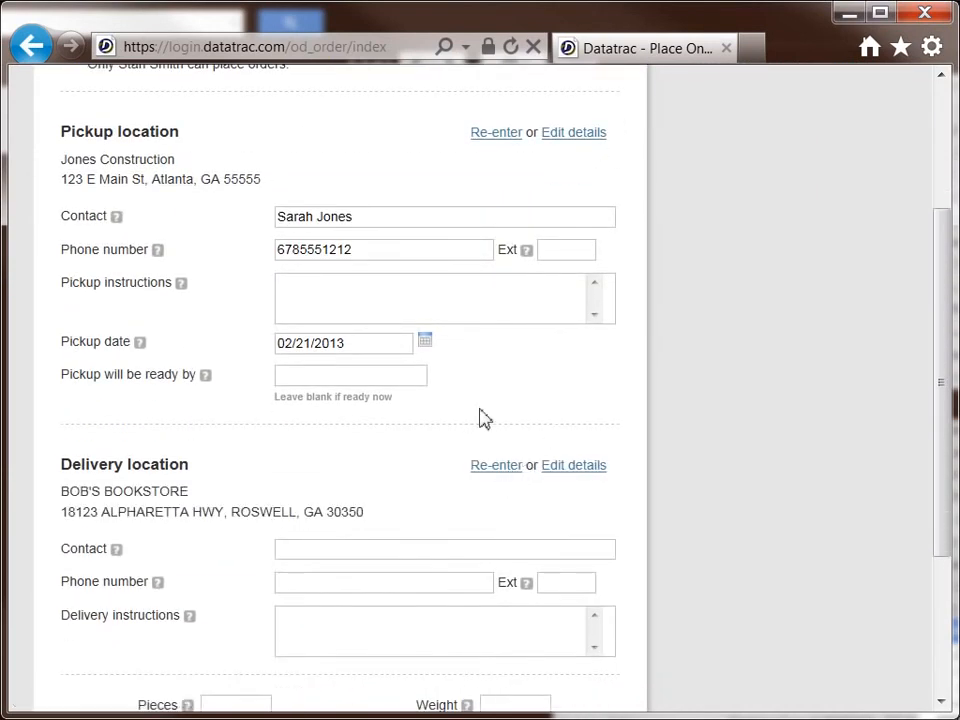
scroll(167, 390, up, 5)
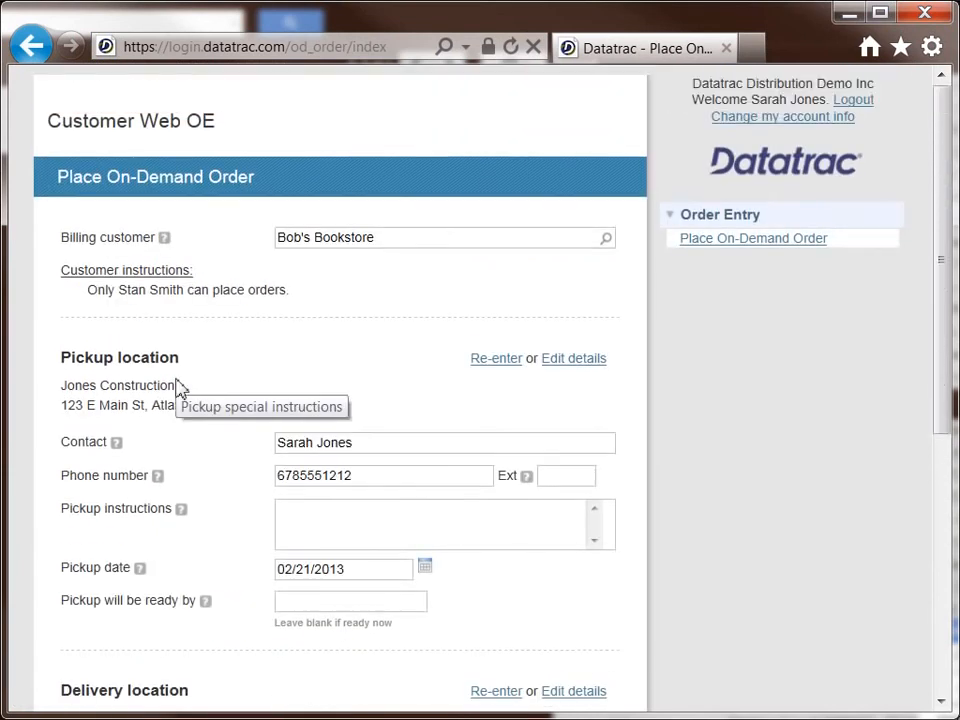